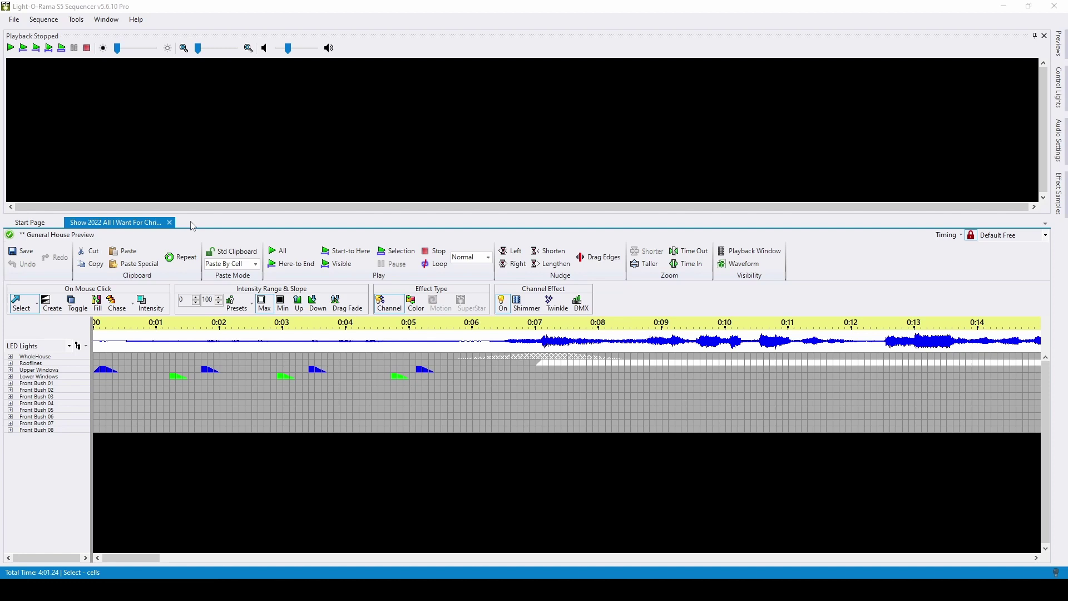
# Open File Explorer at the Documents\Light-O-Rama\Sequences folder alongside the Show 2022 sequence.
pyautogui.click(56, 25)
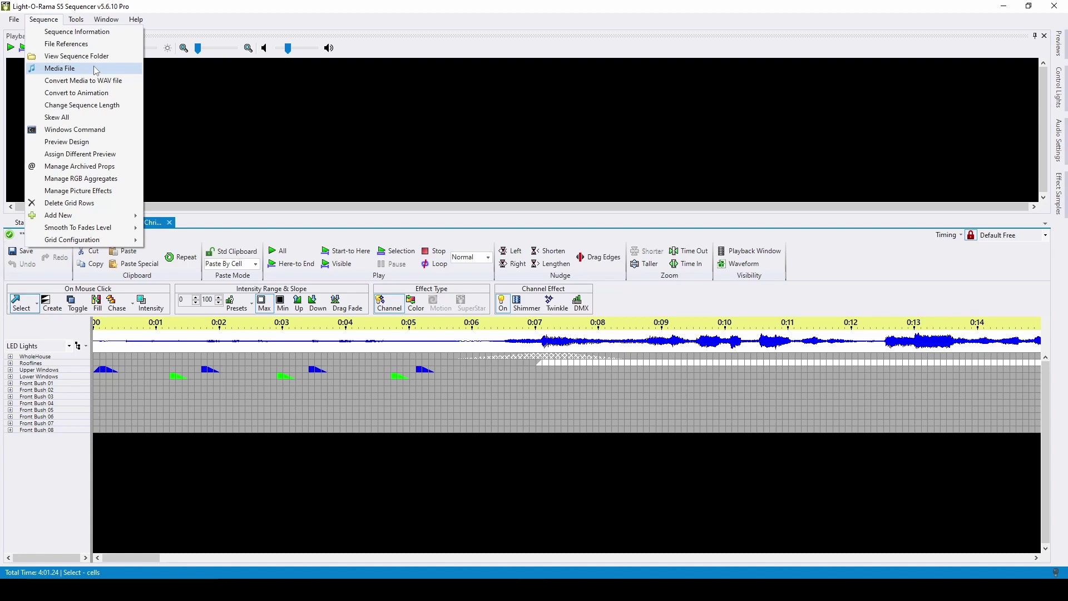
pyautogui.click(240, 231)
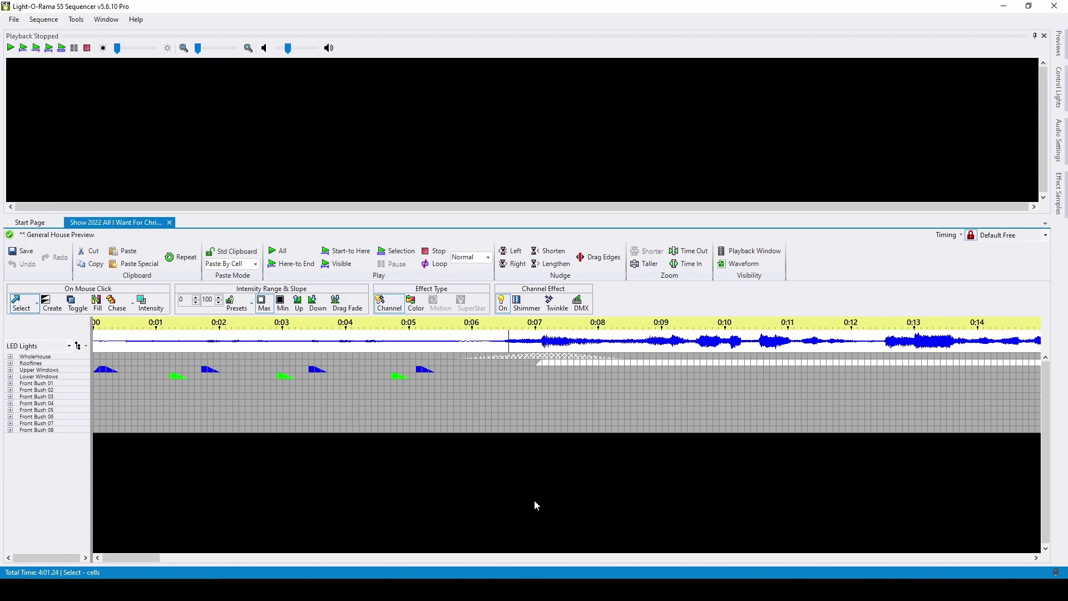
pyautogui.hotkey('alt', 'Tab')
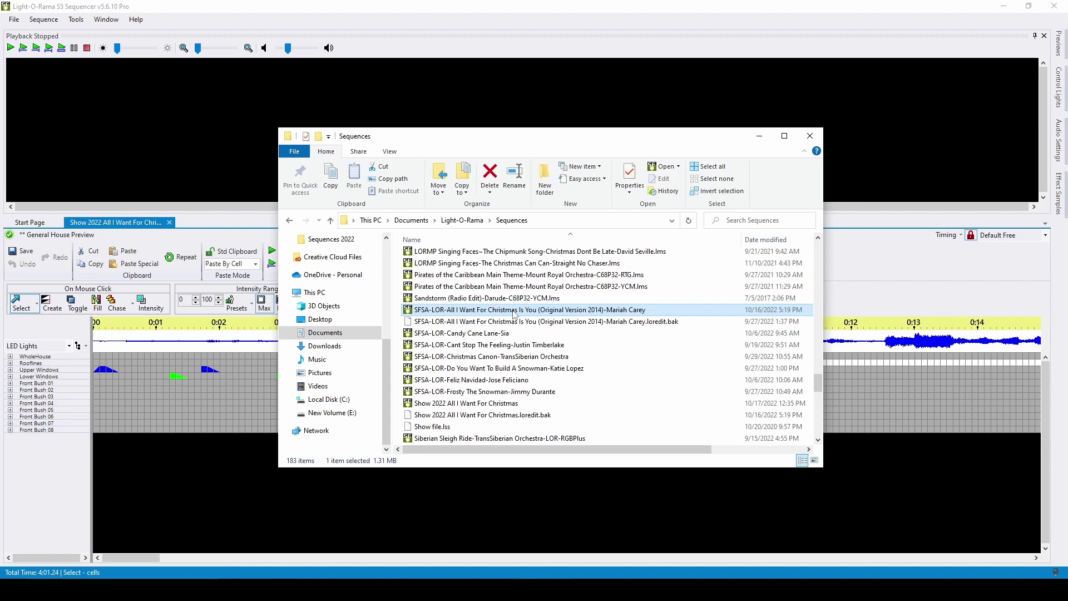
# Drag the SFSA-LOR All I Want For Christmas Is You file into the sequencer to open it as a tab.
pyautogui.moveTo(514, 315); pyautogui.dragTo(857, 432)
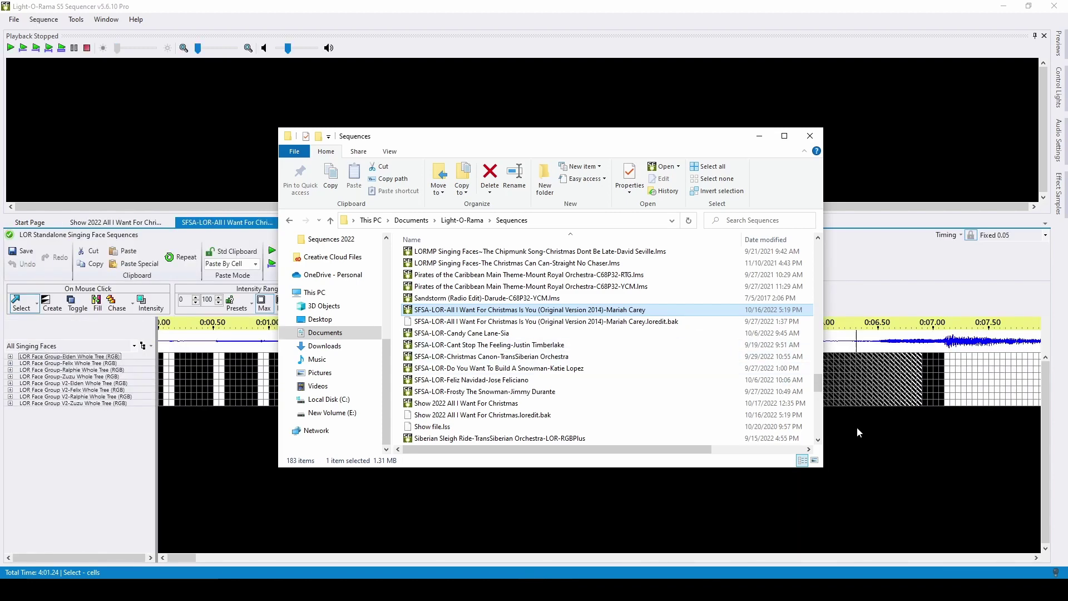
pyautogui.click(857, 427)
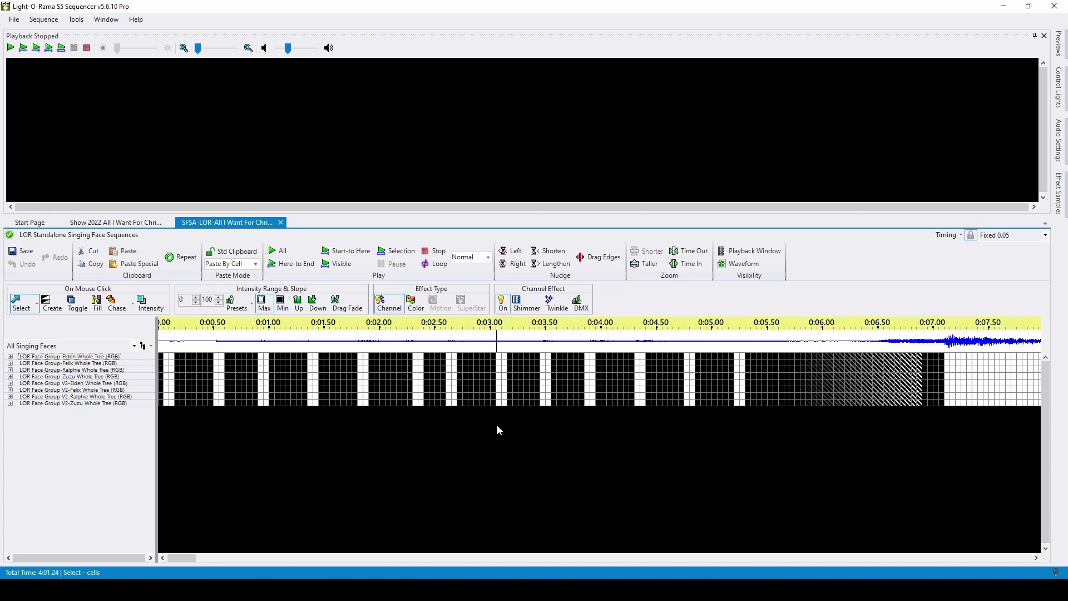
# Switch to the Show 2022 All I Want For Christmas sequence tab.
pyautogui.click(125, 224)
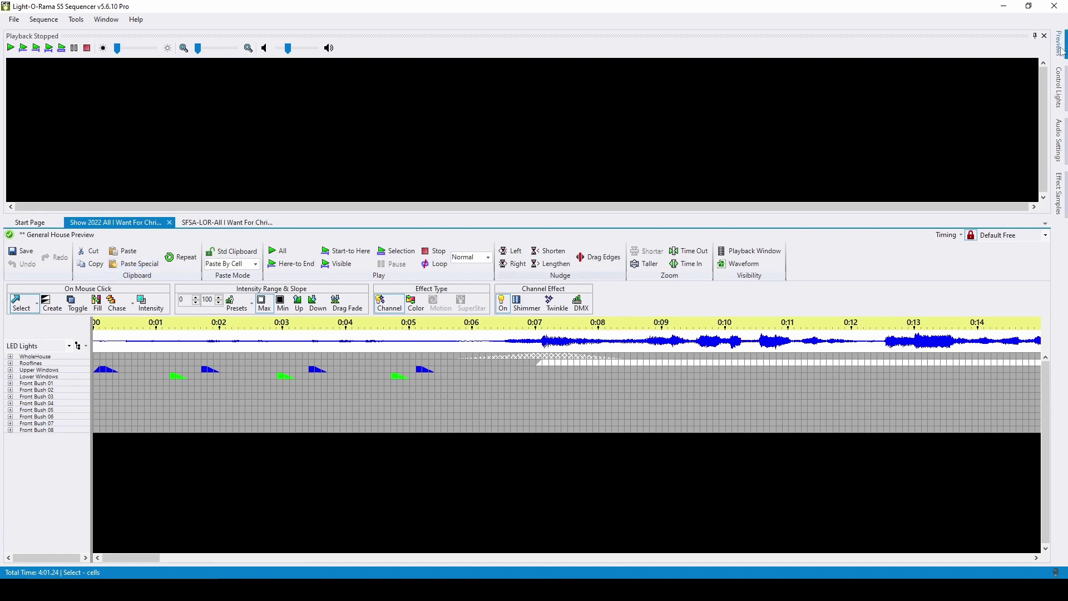
# Import Elden the Singing Tree Version 2 from the online Light-O-Rama props into the General House Preview.
pyautogui.click(54, 239)
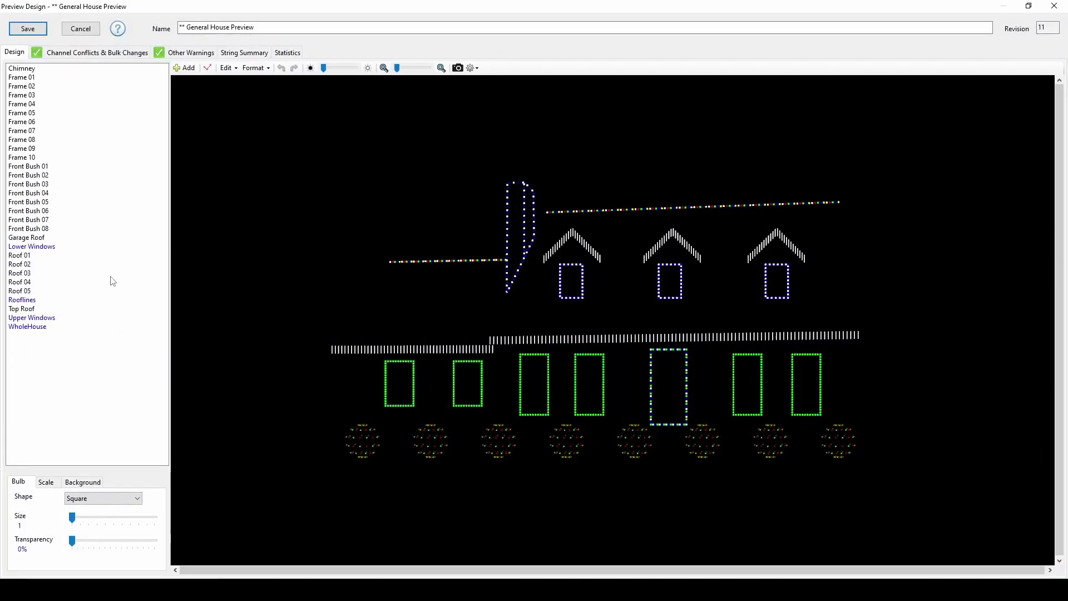
pyautogui.click(186, 69)
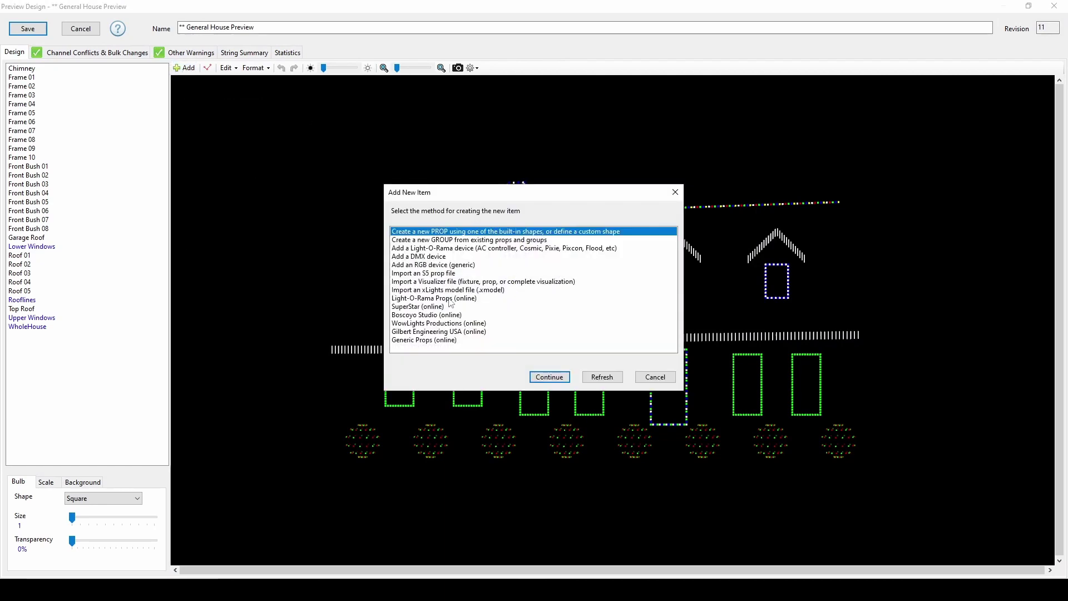
pyautogui.click(450, 298)
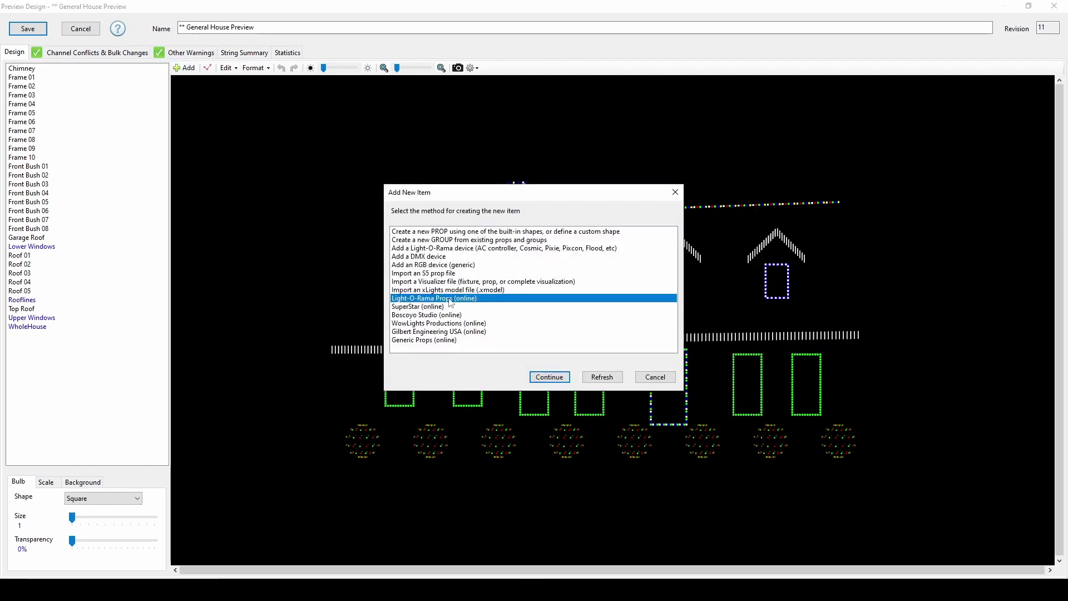
pyautogui.click(545, 378)
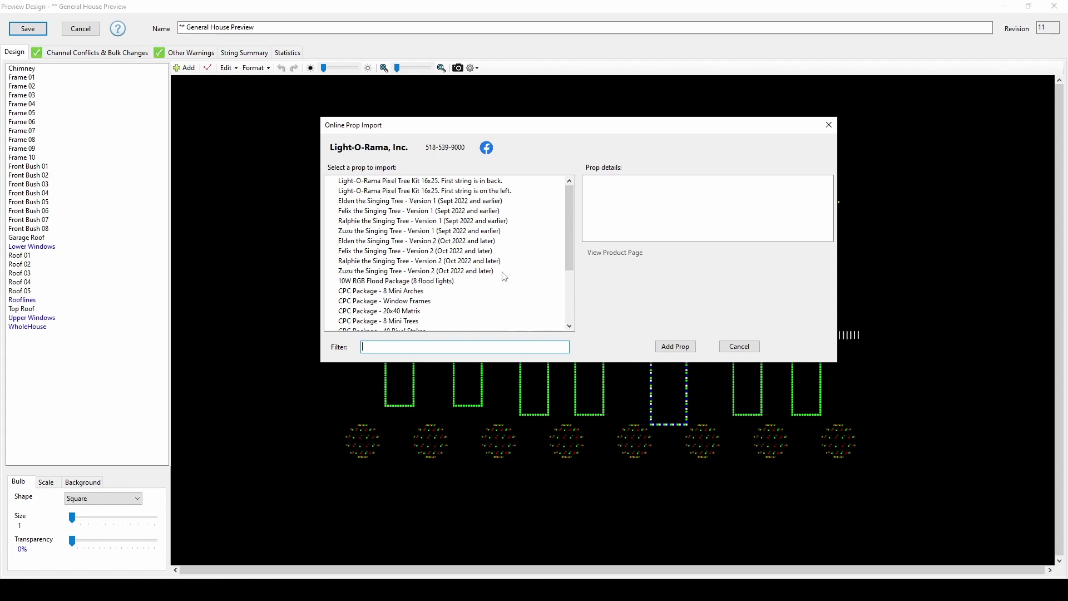
pyautogui.click(456, 243)
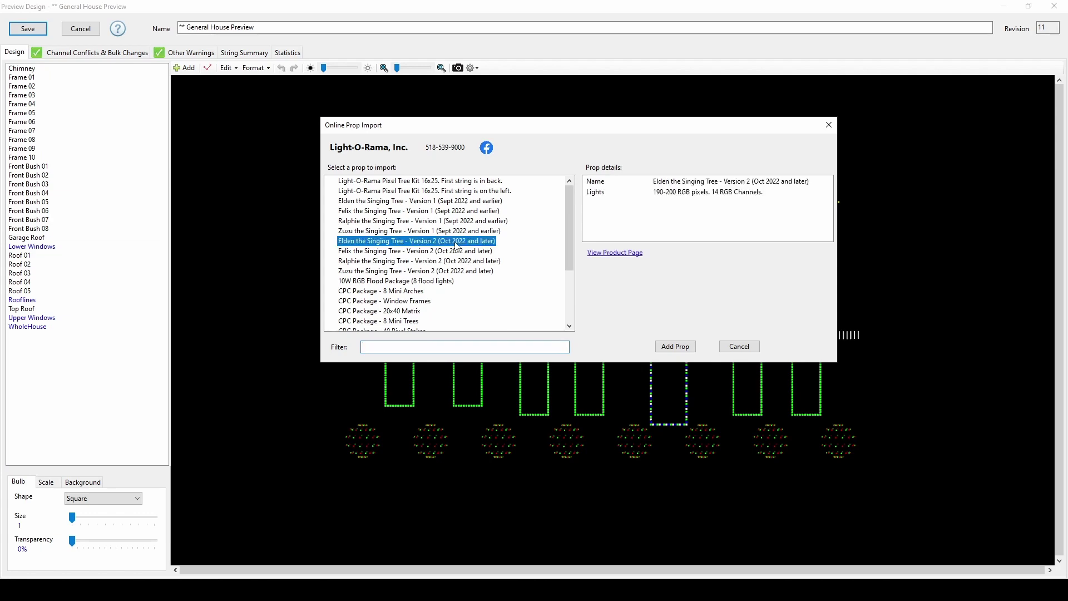
pyautogui.click(675, 345)
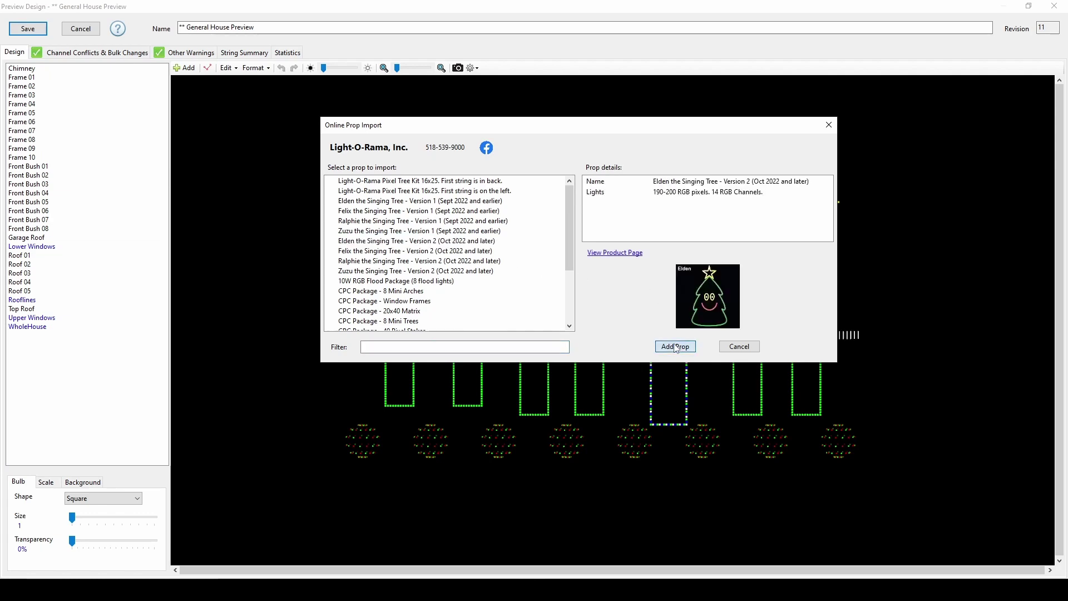
pyautogui.click(883, 361)
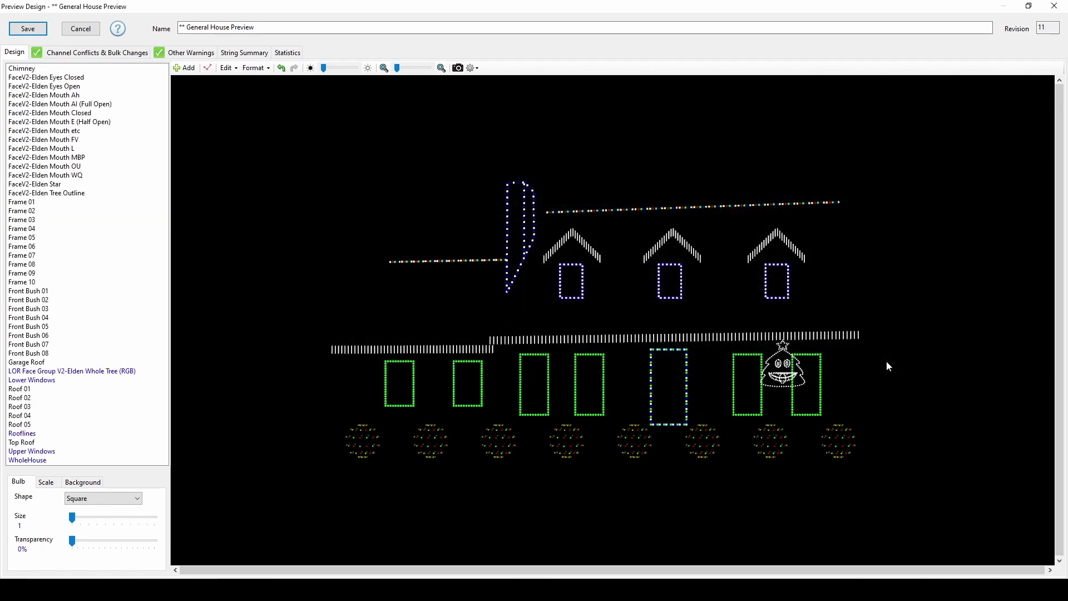
# Import Felix the Singing Tree Version 2 from the online props catalogue too.
pyautogui.click(185, 68)
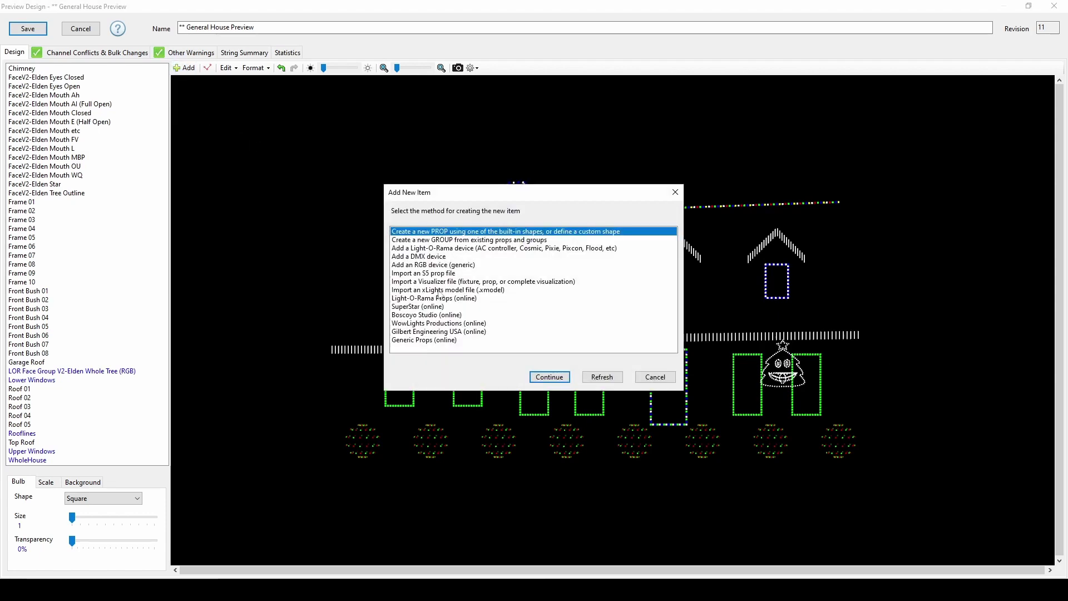
pyautogui.doubleClick(440, 299)
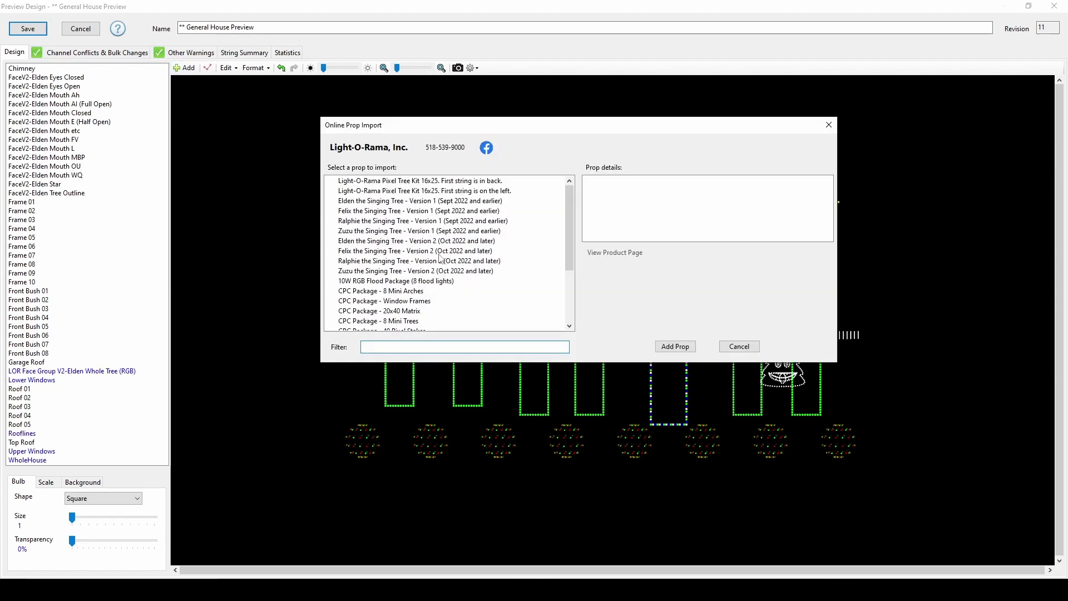
pyautogui.click(428, 252)
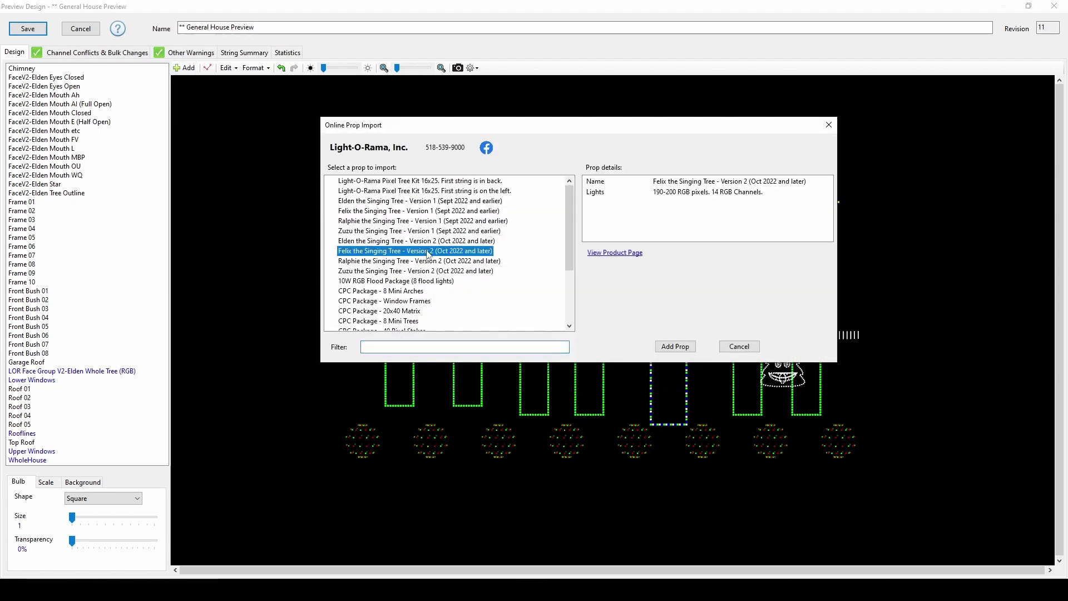
pyautogui.click(673, 347)
pyautogui.click(882, 362)
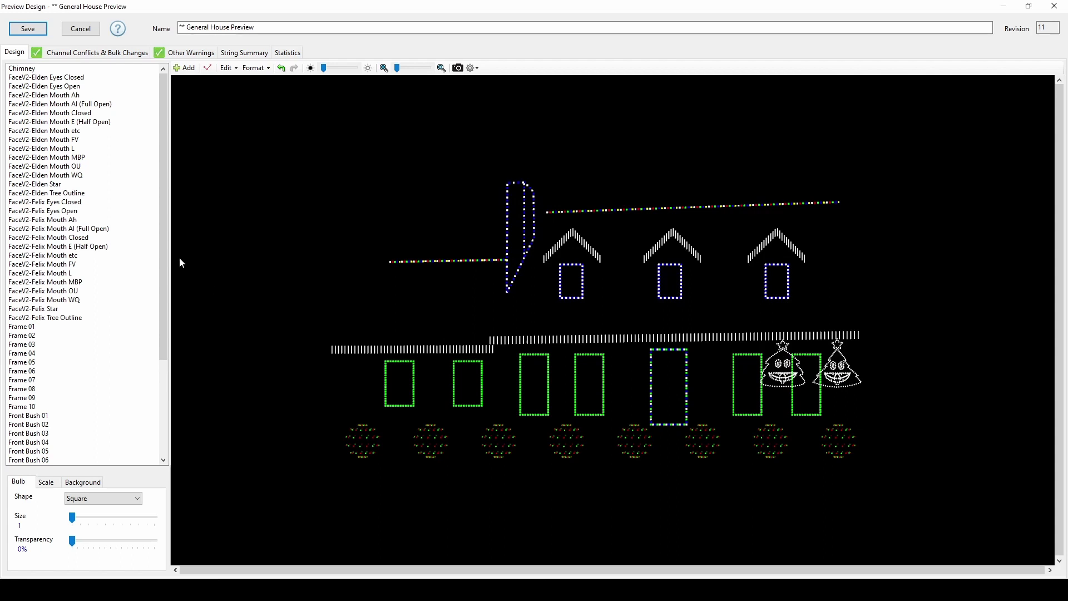
# Move the Elden and Felix whole-tree groups below the bushes and save the preview layout.
pyautogui.moveTo(164, 254); pyautogui.dragTo(164, 353)
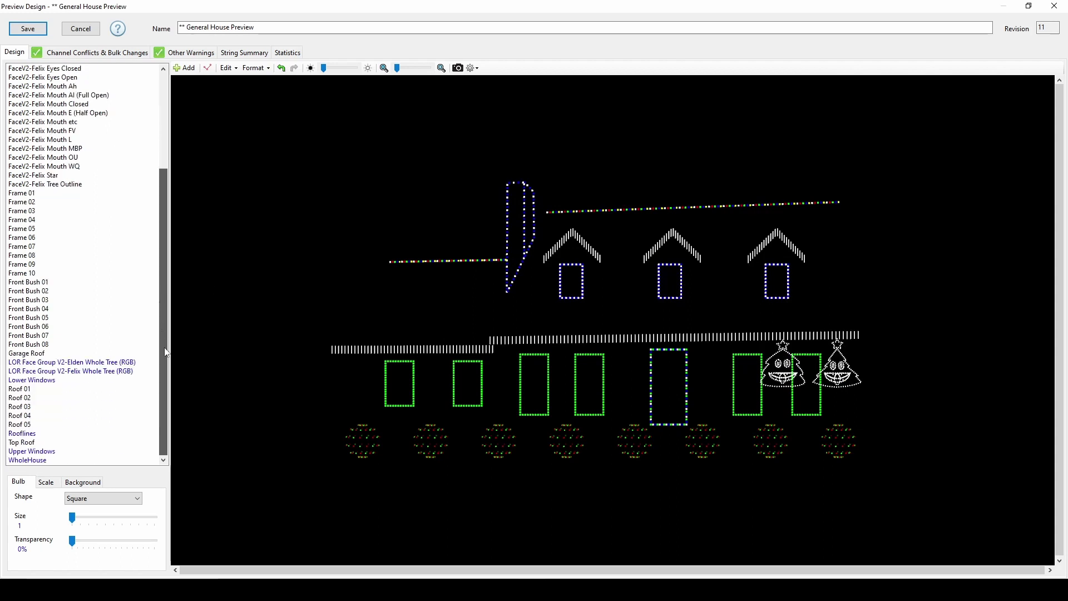
pyautogui.click(123, 363)
pyautogui.keyDown('ctrl'); pyautogui.click(122, 371); pyautogui.keyUp('ctrl')
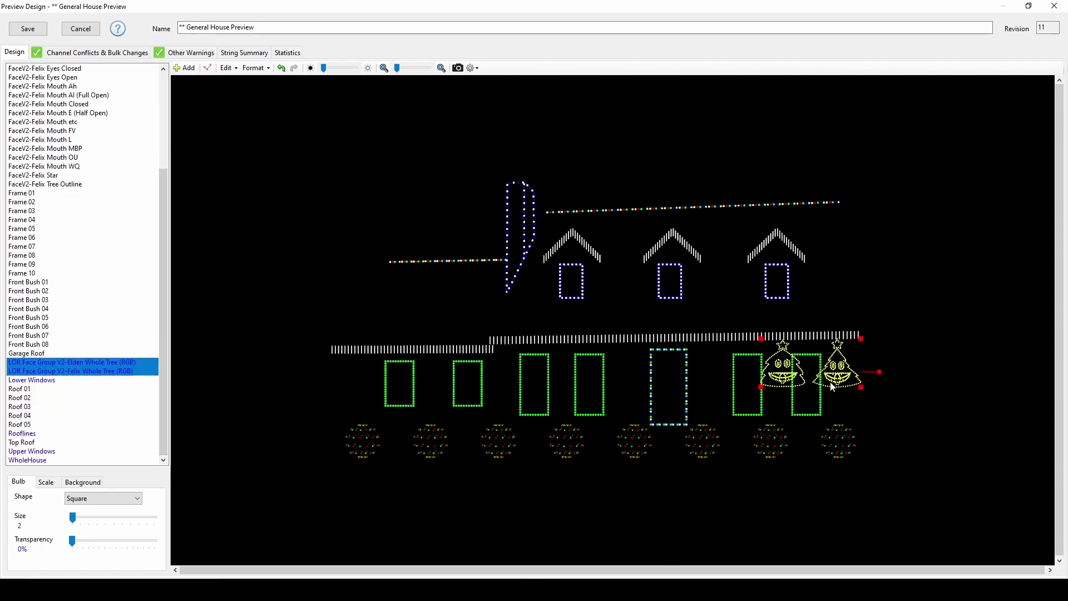
pyautogui.moveTo(853, 383); pyautogui.dragTo(656, 515)
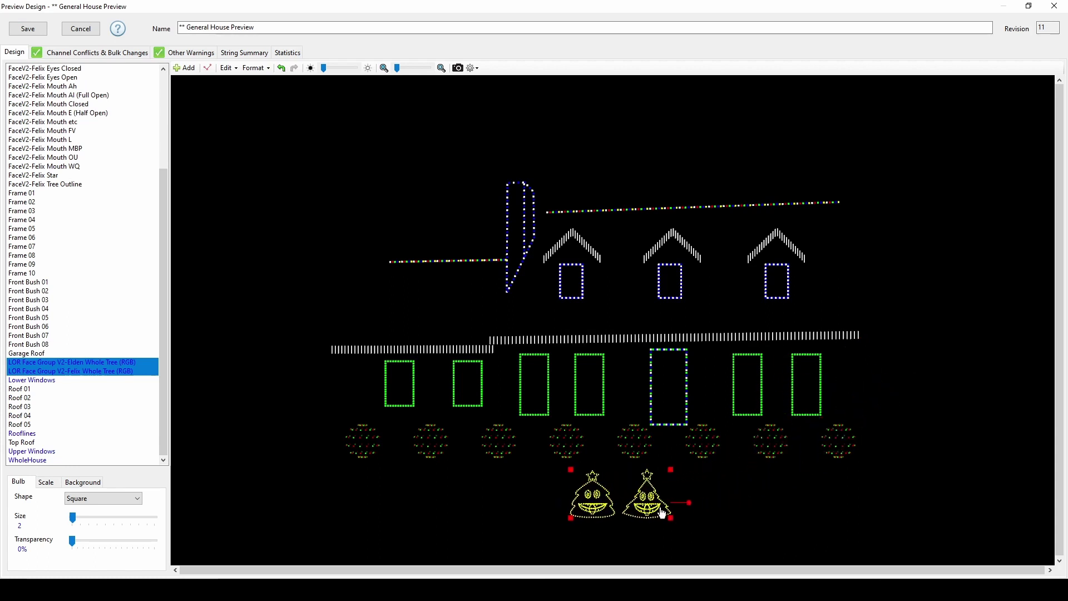
pyautogui.click(444, 502)
pyautogui.click(28, 29)
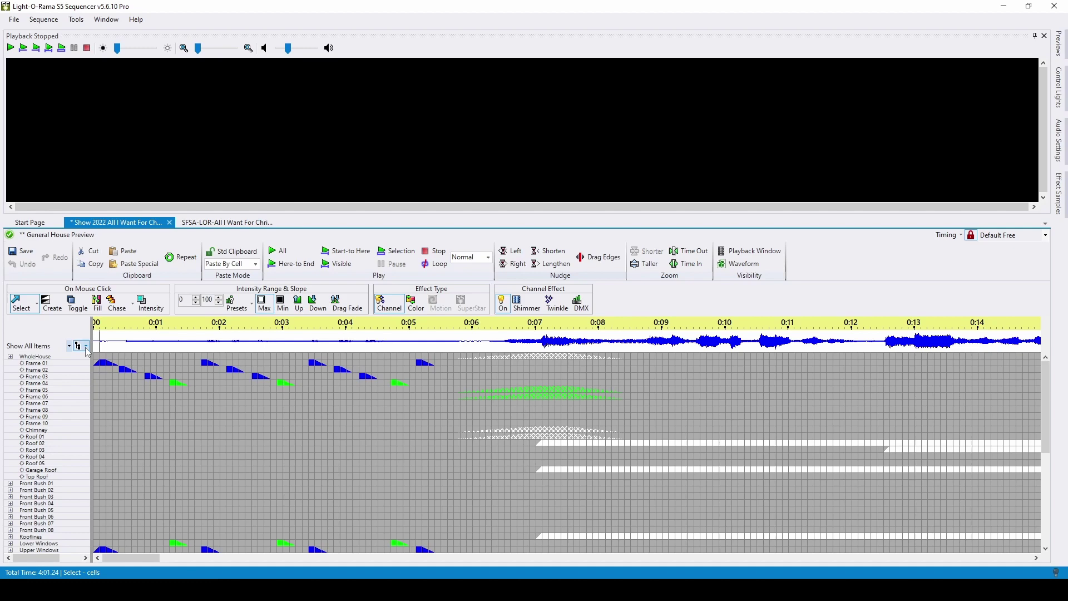
pyautogui.click(86, 346)
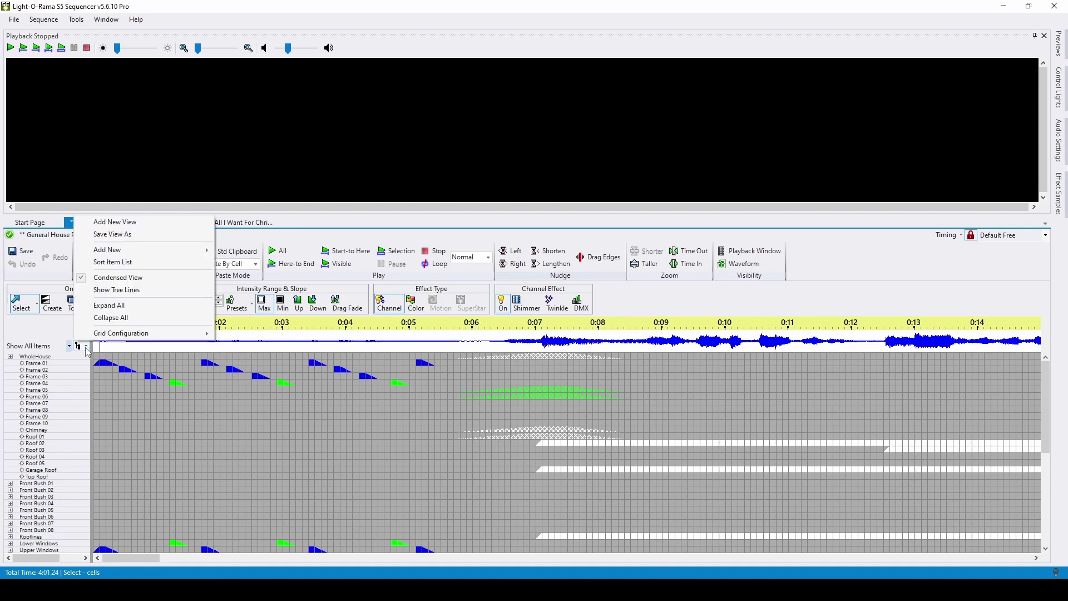
pyautogui.click(138, 223)
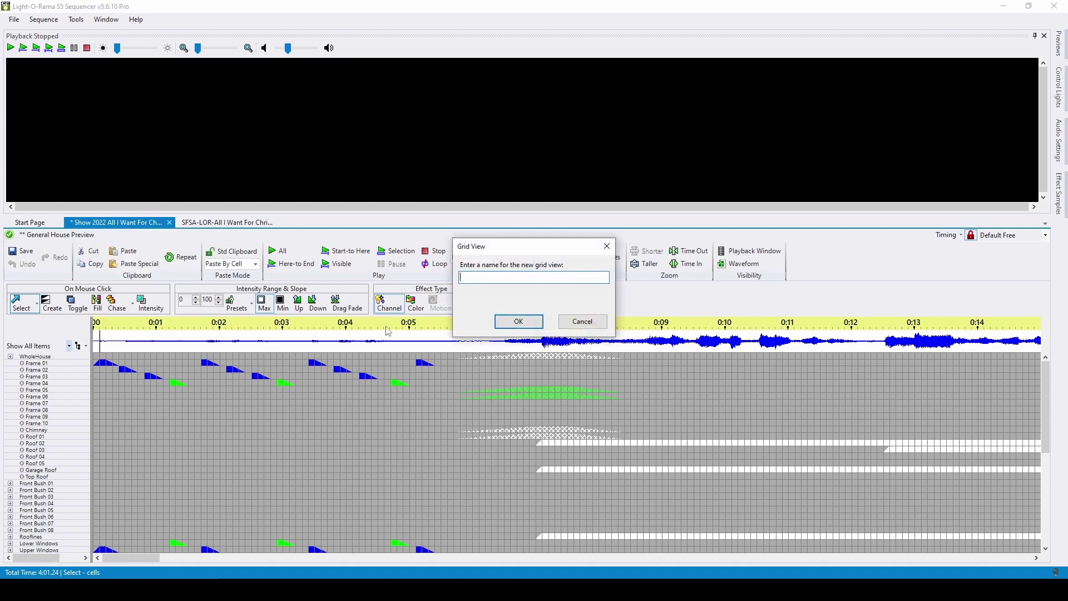
pyautogui.write('Singing F')
pyautogui.write('ront')
pyautogui.click(522, 322)
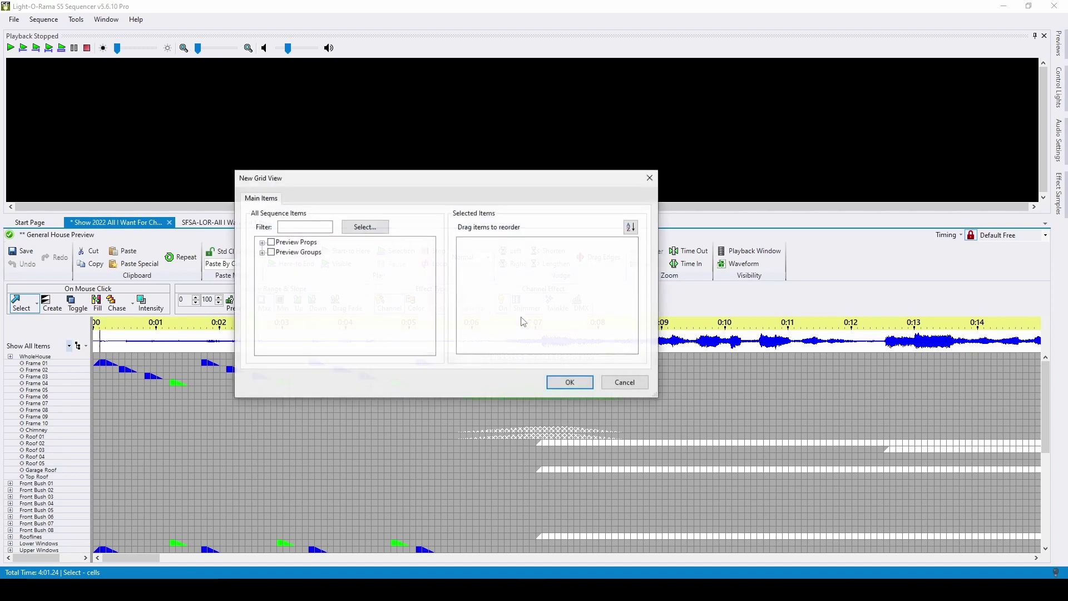
pyautogui.click(262, 253)
pyautogui.click(262, 243)
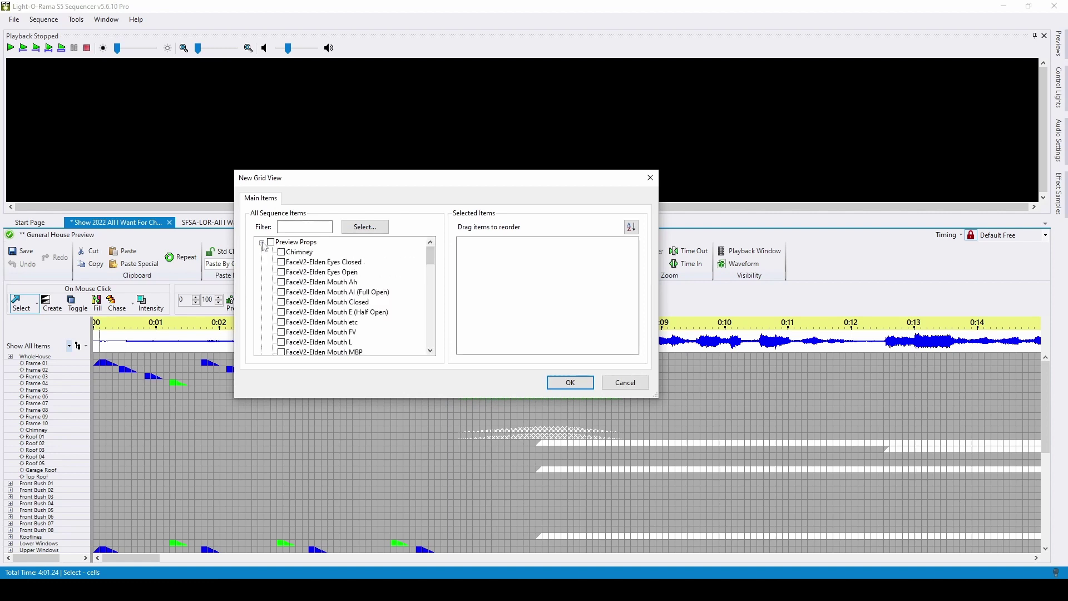
pyautogui.click(262, 243)
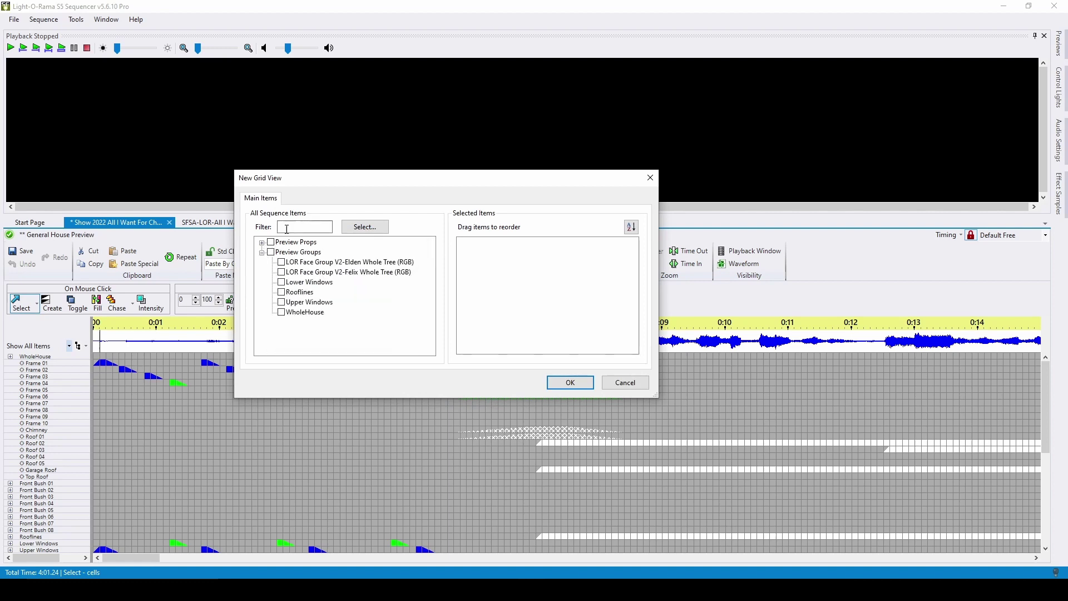
pyautogui.click(287, 229)
pyautogui.write('face')
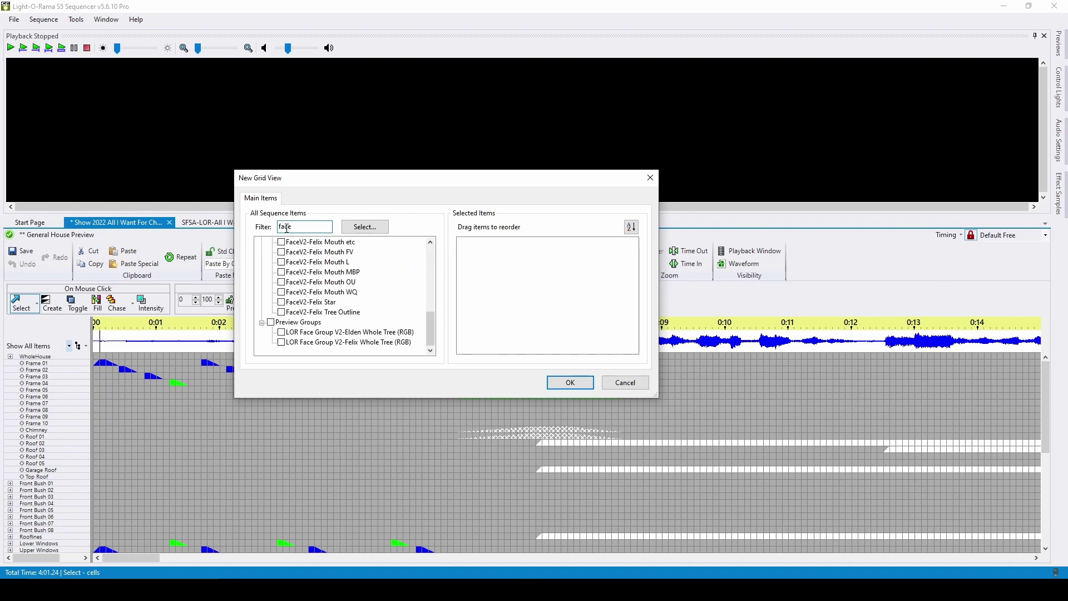
pyautogui.click(281, 332)
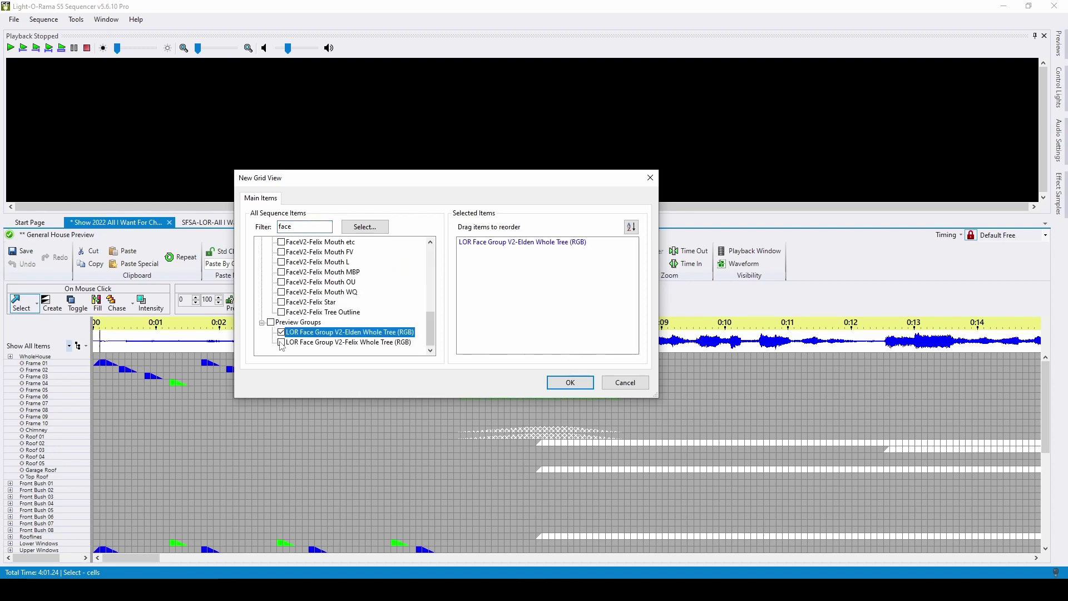
pyautogui.click(281, 342)
pyautogui.click(571, 383)
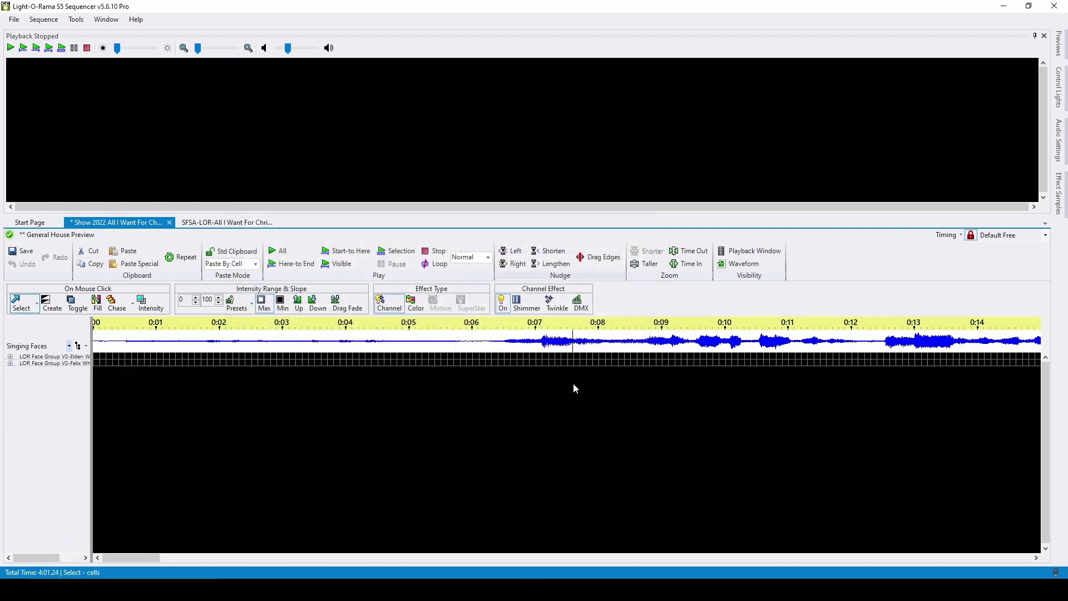
pyautogui.moveTo(91, 380); pyautogui.dragTo(145, 379)
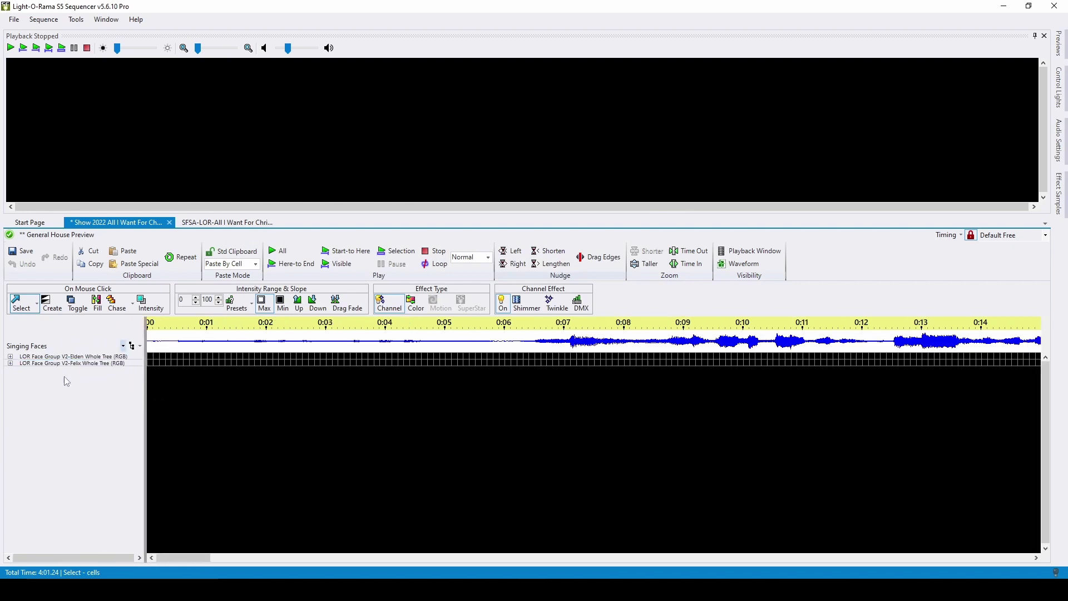
pyautogui.click(123, 346)
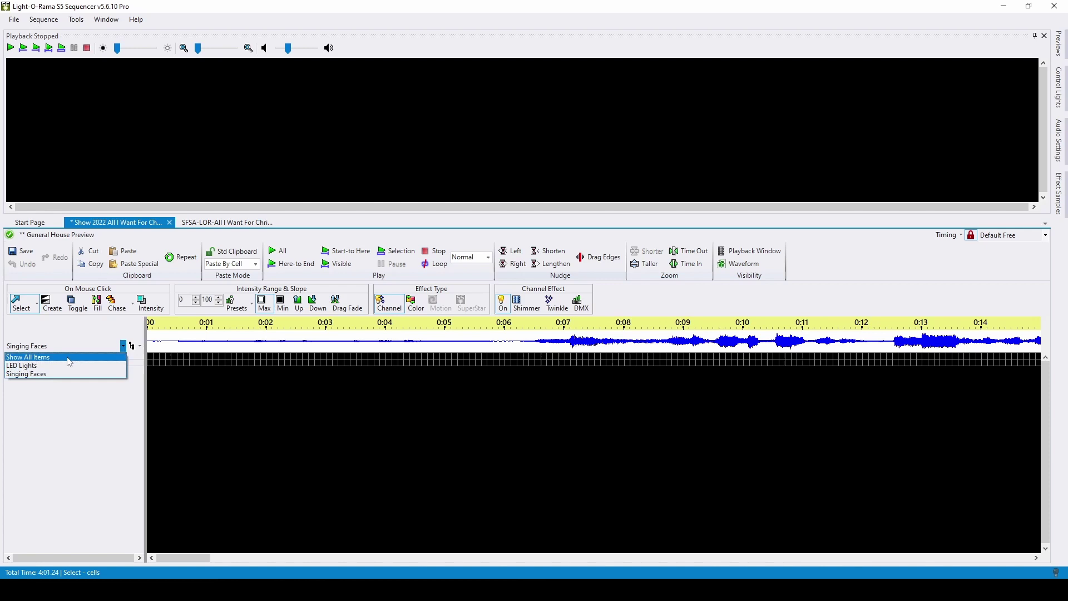
pyautogui.click(67, 396)
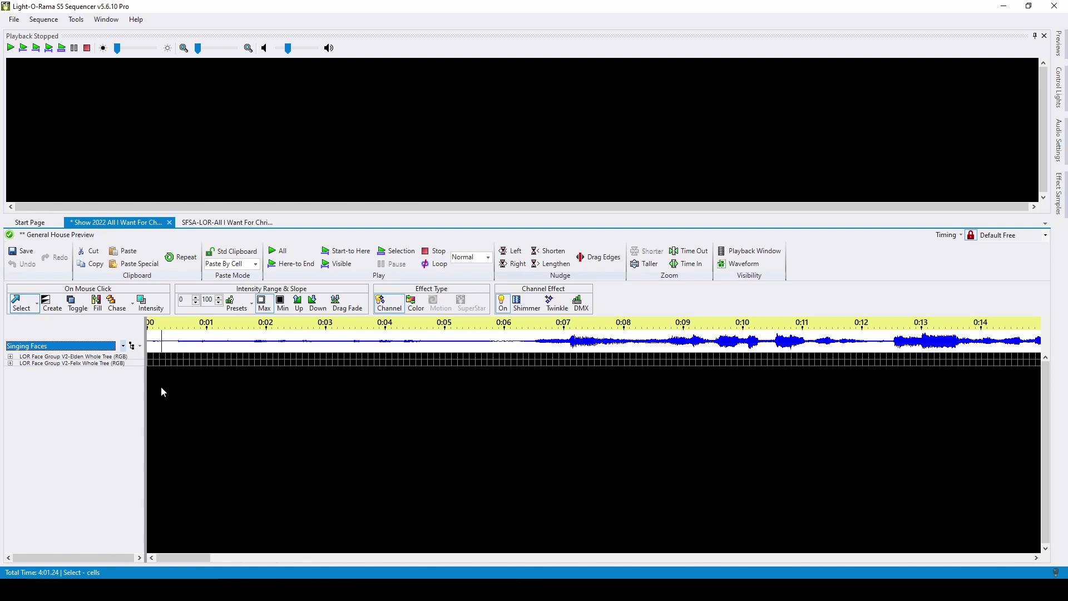
pyautogui.click(87, 345)
pyautogui.click(88, 358)
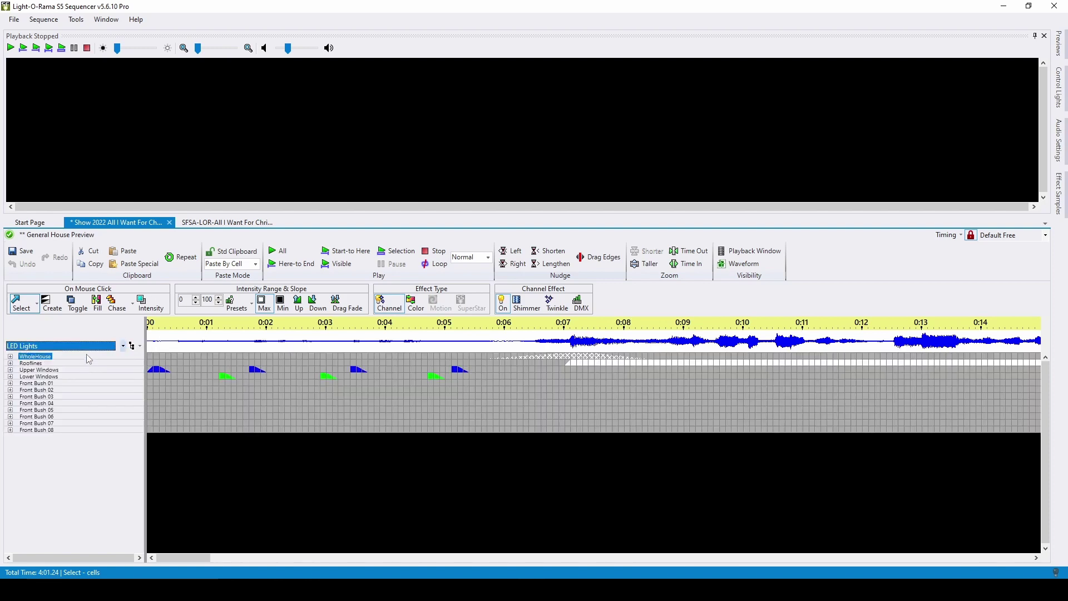
pyautogui.click(87, 345)
pyautogui.click(75, 373)
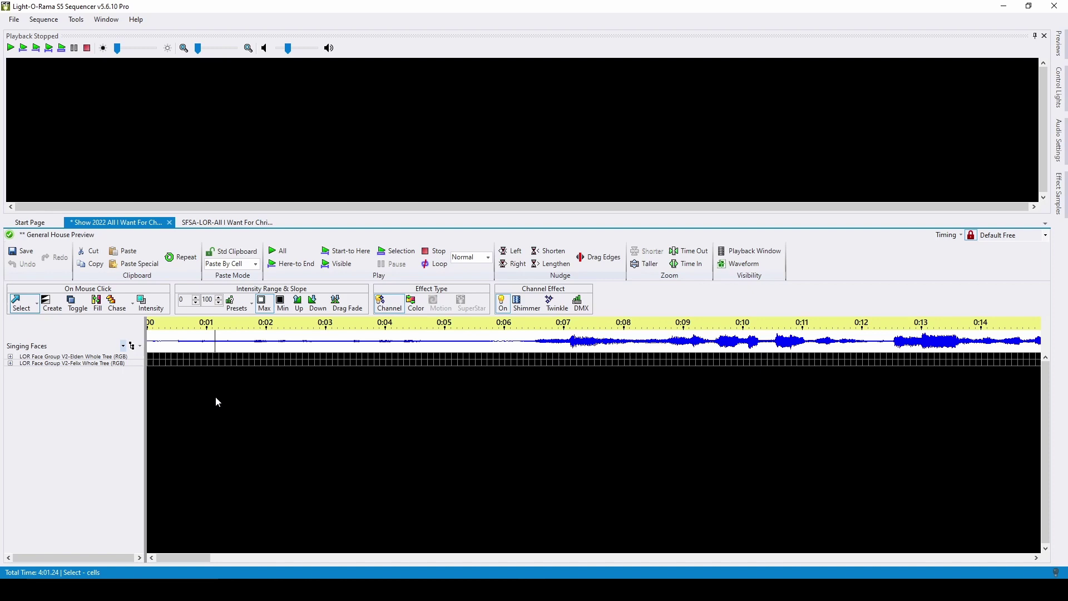
# Expand the show's Elden V2 face group and pull the SFSA sequence tab out for docking.
pyautogui.click(34, 364)
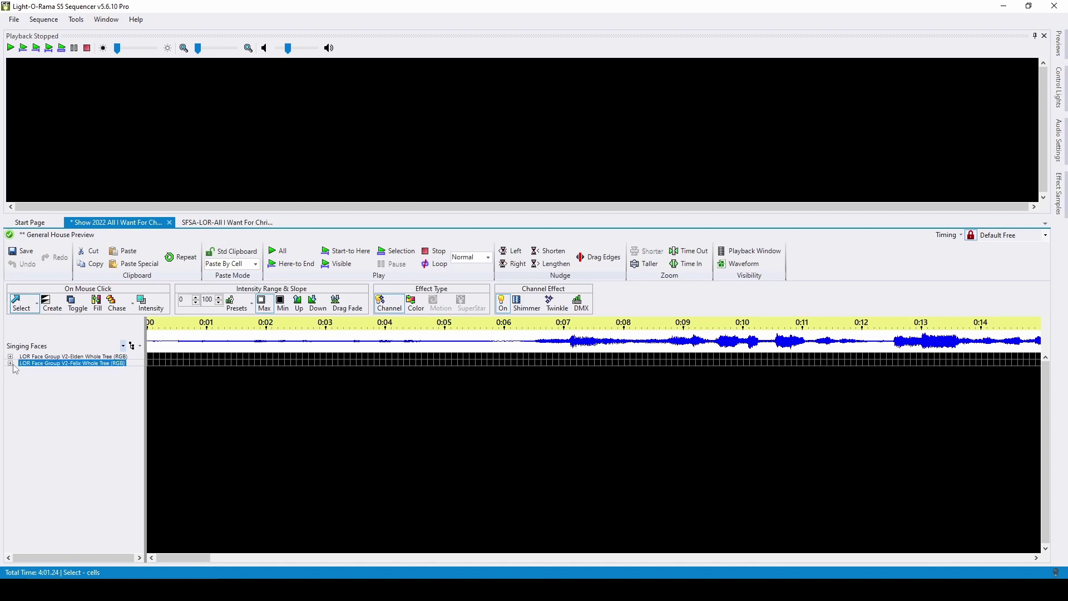
pyautogui.click(10, 356)
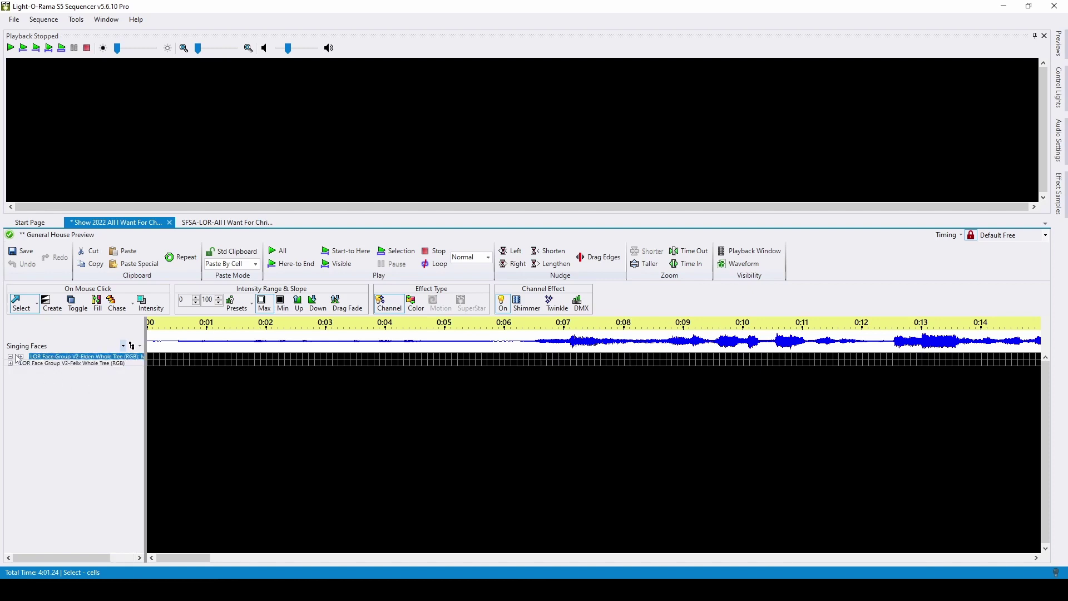
pyautogui.click(20, 357)
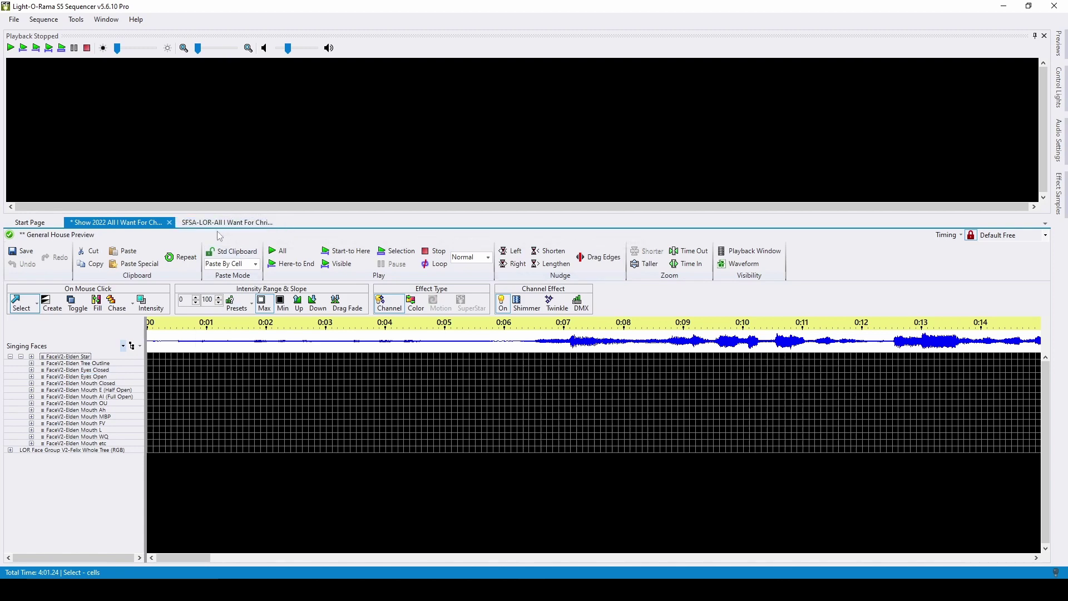
pyautogui.moveTo(223, 223); pyautogui.dragTo(552, 389)
# Dock the SFSA sequence beside the show, expand its Felix V2 group, and collapse the show's Elden group.
pyautogui.click(129, 224)
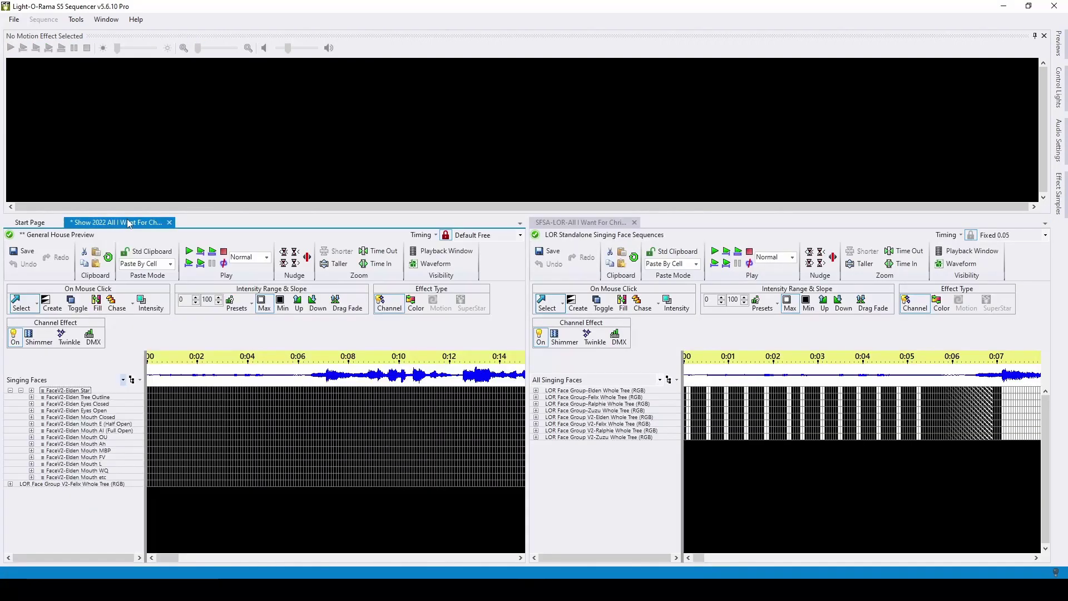
pyautogui.click(537, 424)
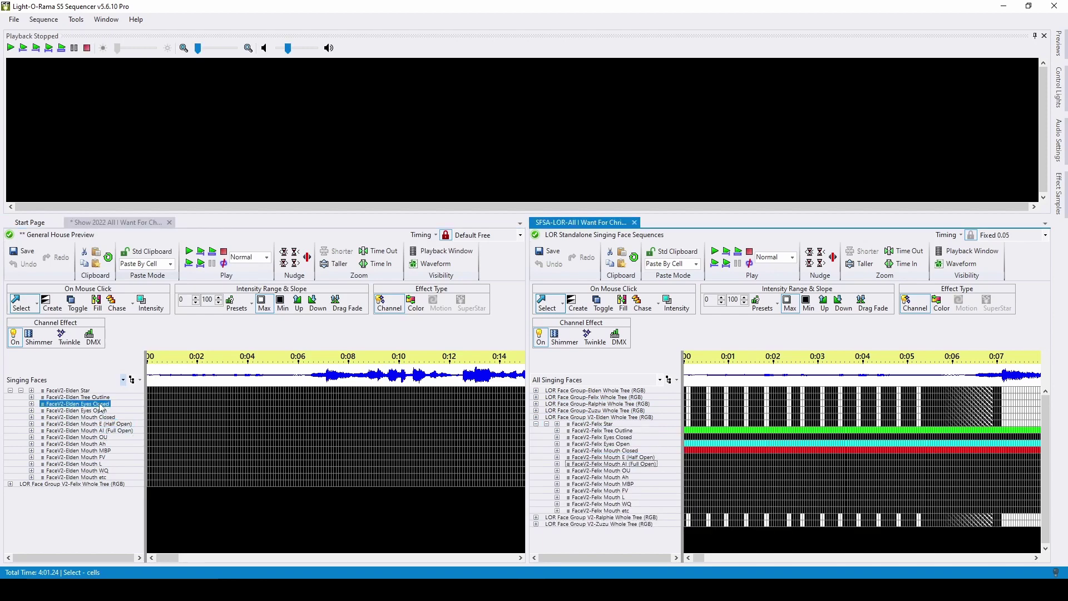
pyautogui.moveTo(100, 408)
pyautogui.mouseDown()
pyautogui.moveTo(114, 440)
pyautogui.moveTo(117, 402)
pyautogui.mouseUp()
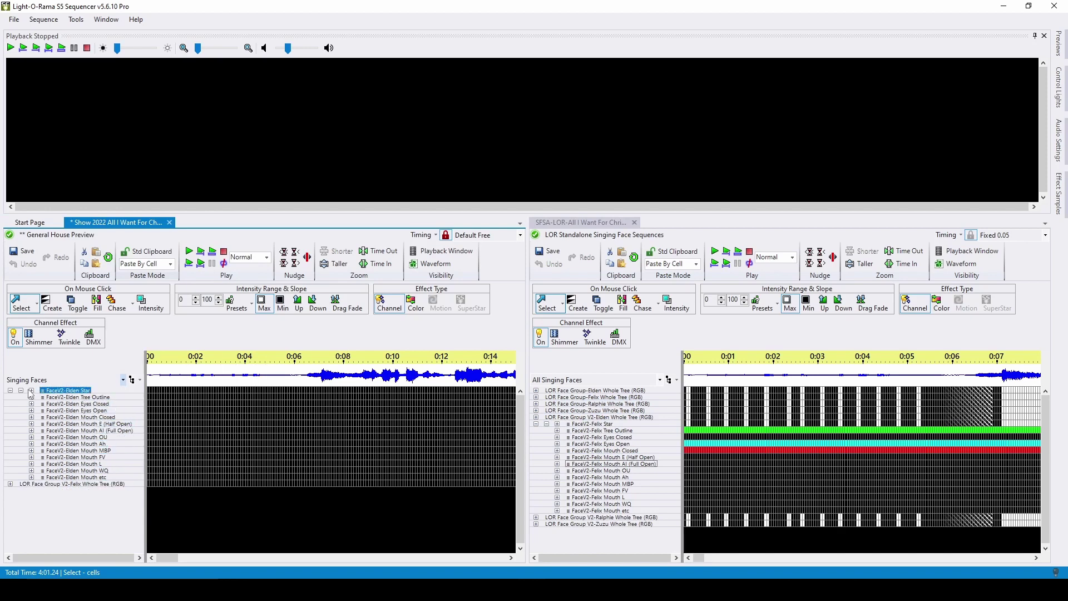
pyautogui.click(10, 390)
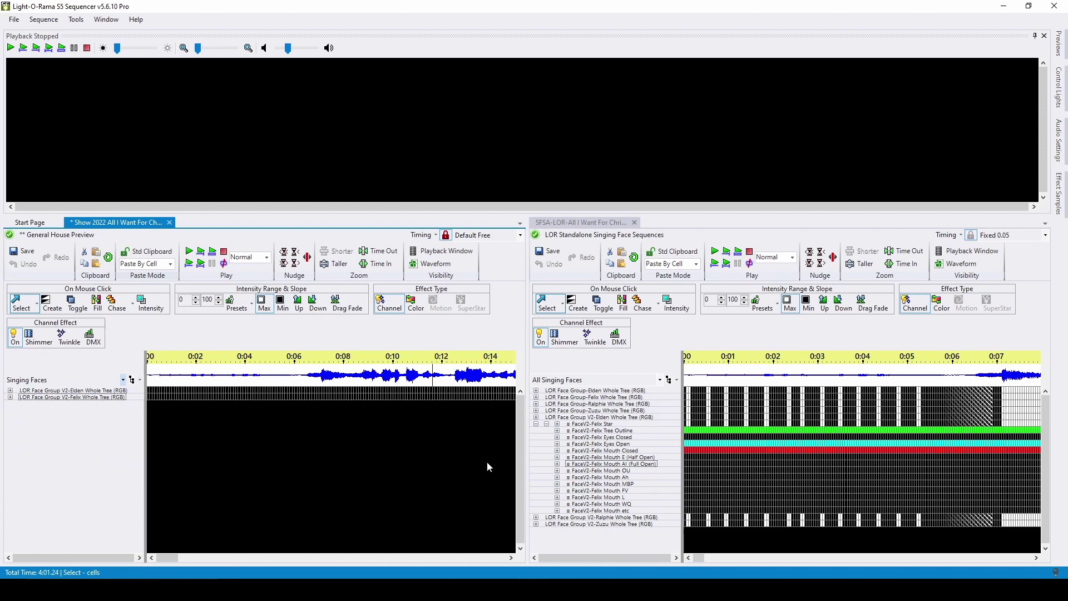
# Collapse the standalone Felix V2 group and select its V2 face rows across the whole song.
pyautogui.click(536, 423)
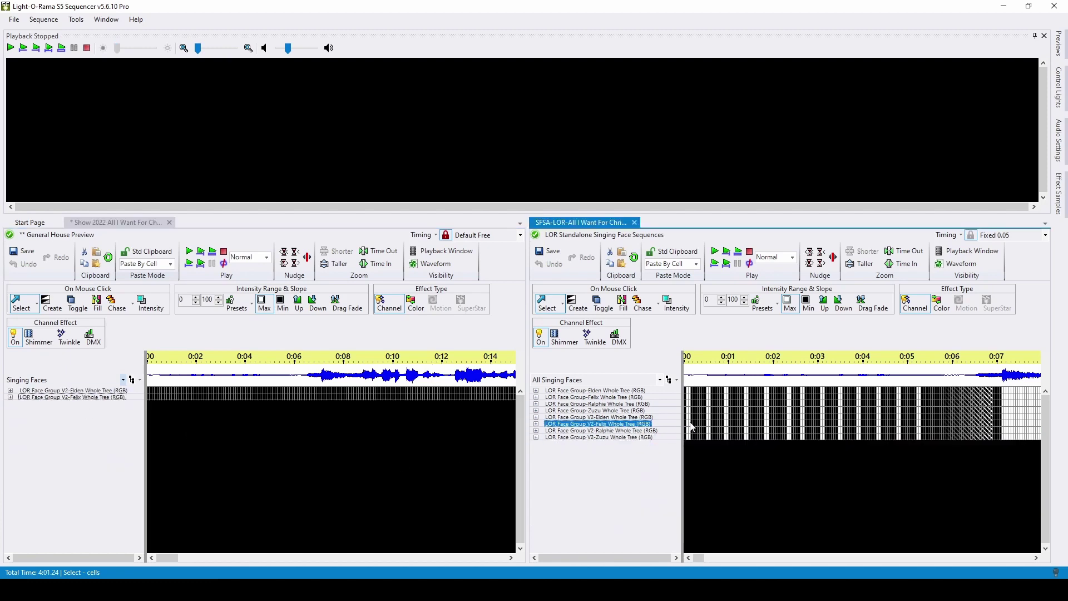
pyautogui.click(717, 425)
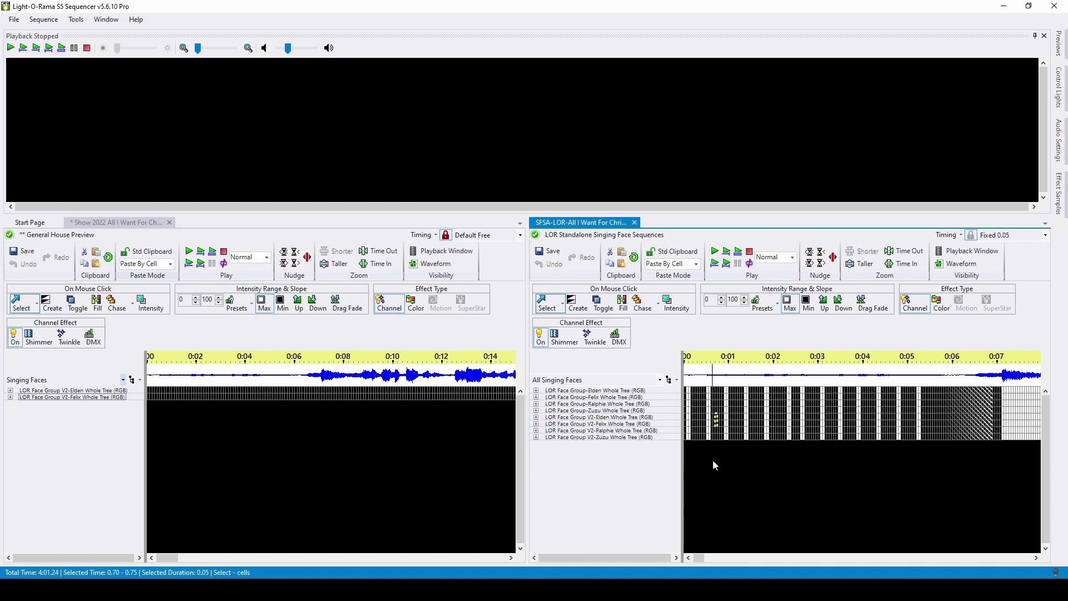
pyautogui.hotkey('ctrl', 'a')
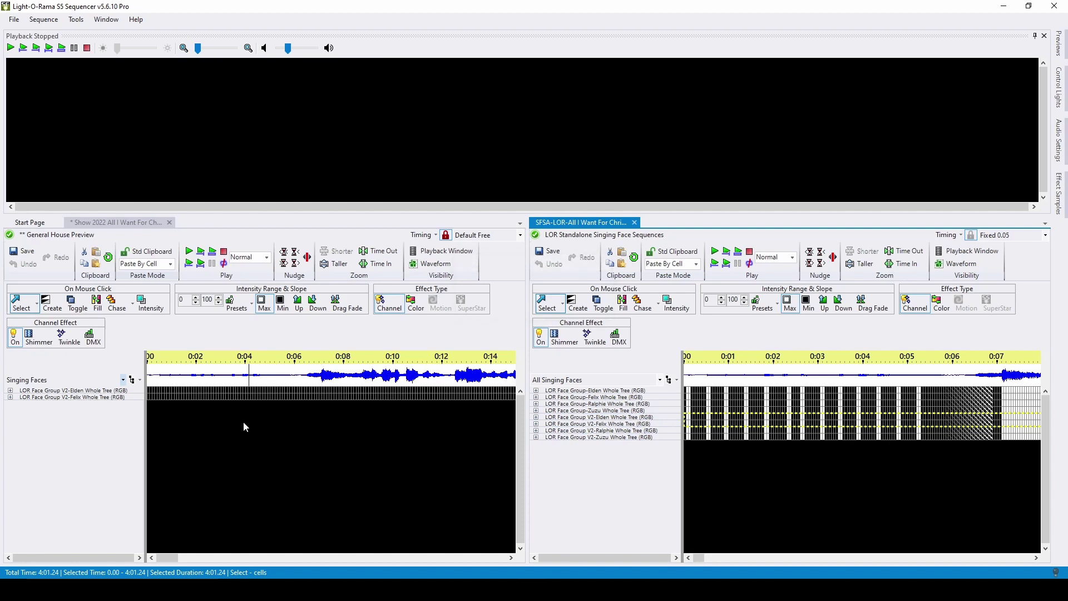
# Switch Paste Mode to Paste By Time and paste the face effects into the show's V2 rows song-wide.
pyautogui.click(208, 391)
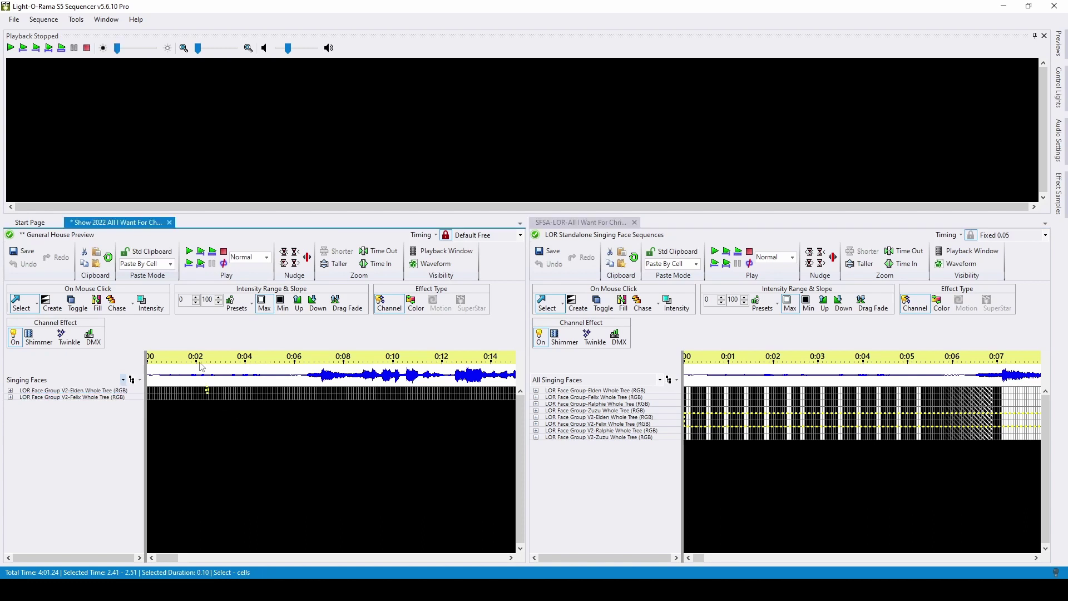
pyautogui.click(170, 264)
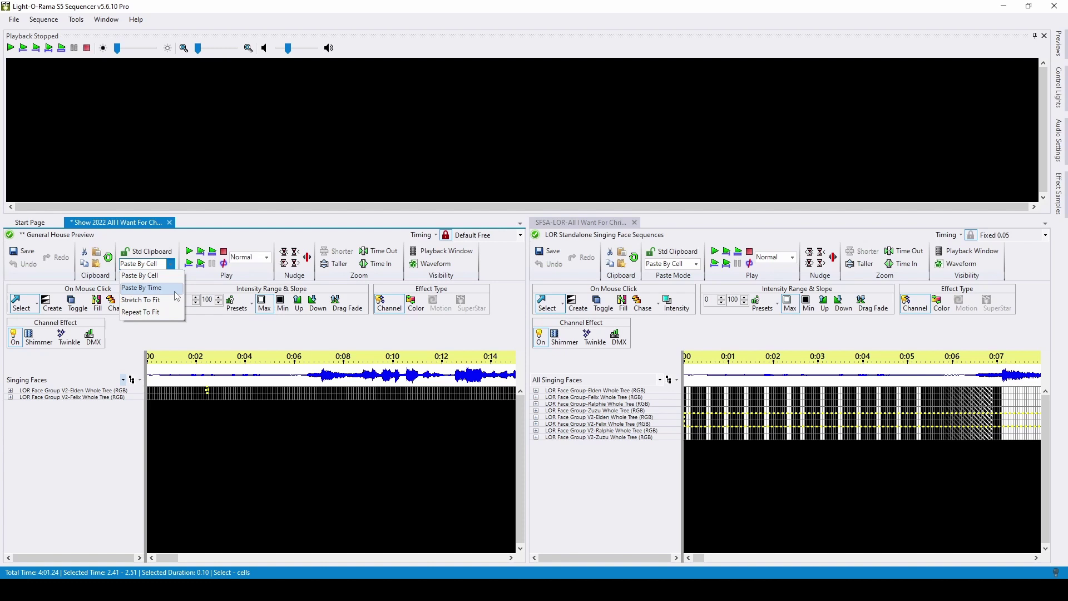
pyautogui.click(176, 293)
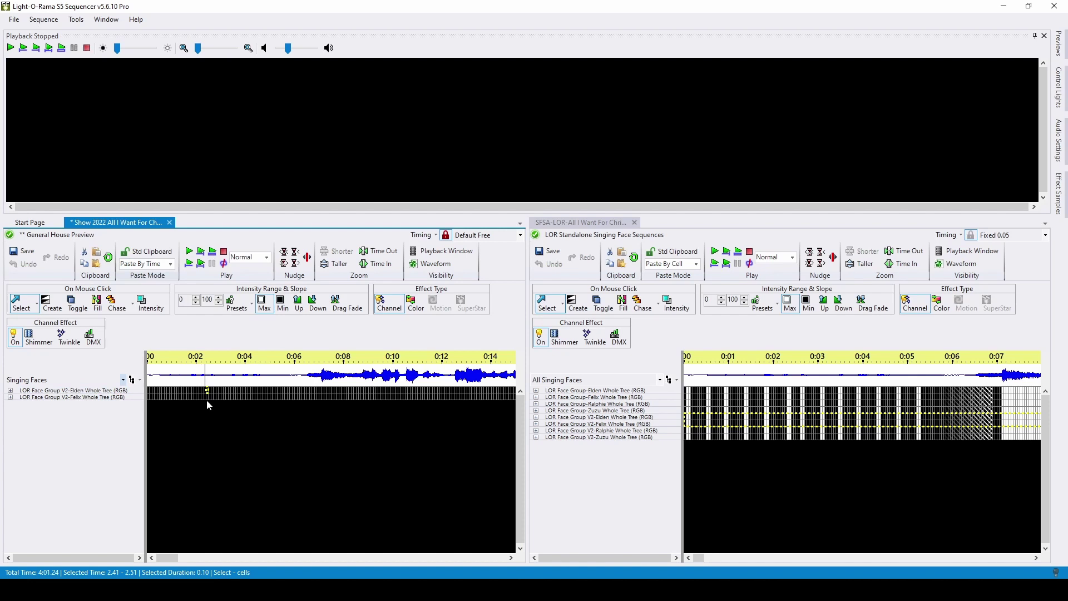
pyautogui.click(205, 390)
pyautogui.hotkey('ctrl', 'a')
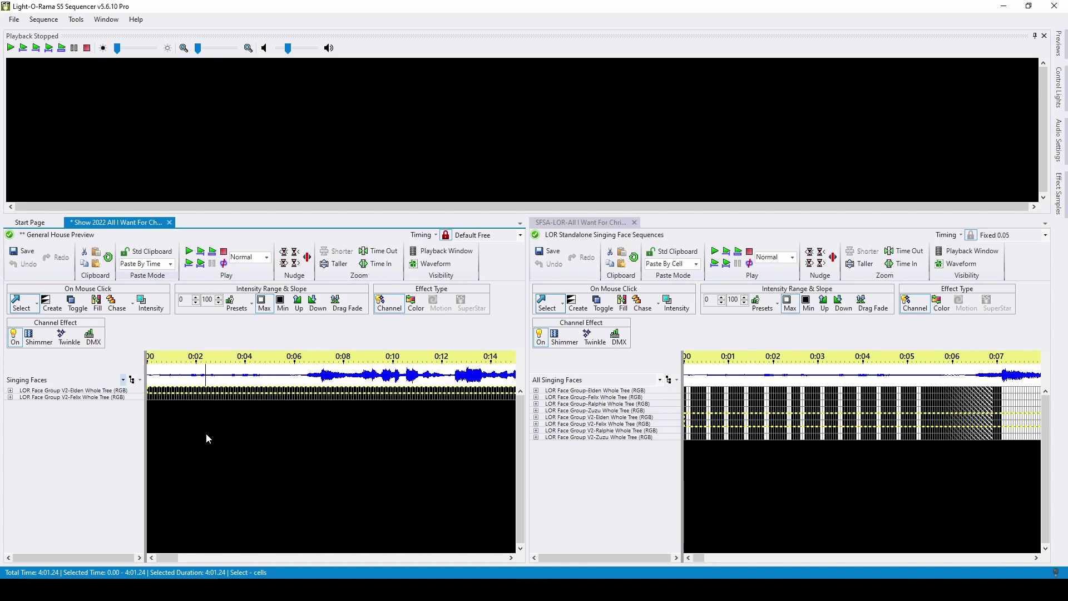
pyautogui.hotkey('ctrl', 'v')
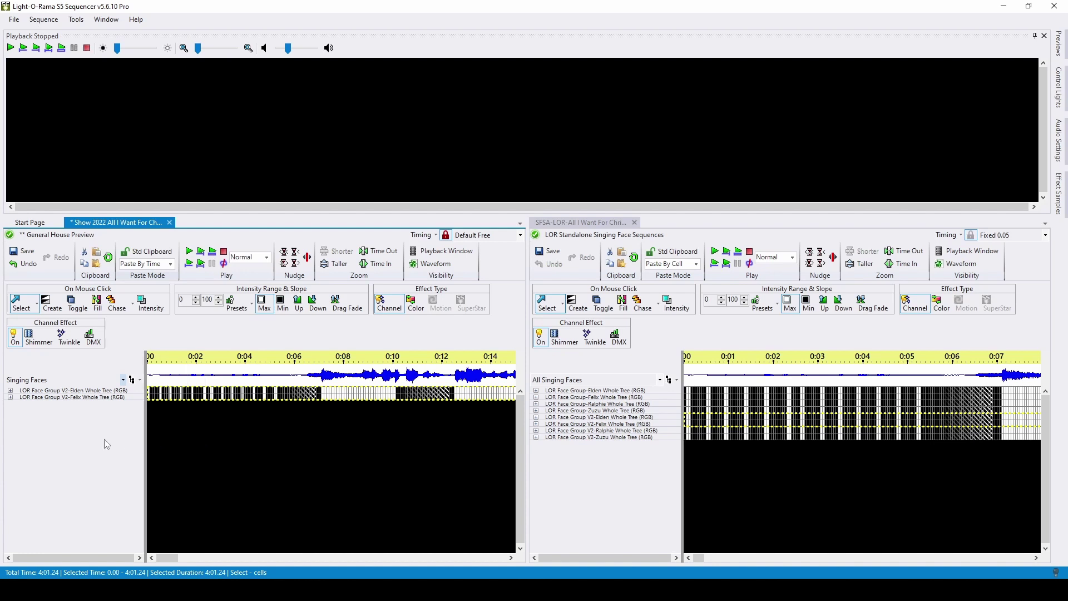
# Expand the show's Elden V2 group and the standalone Zuzu V2 group to reveal their channels.
pyautogui.click(12, 398)
pyautogui.click(11, 391)
pyautogui.click(10, 390)
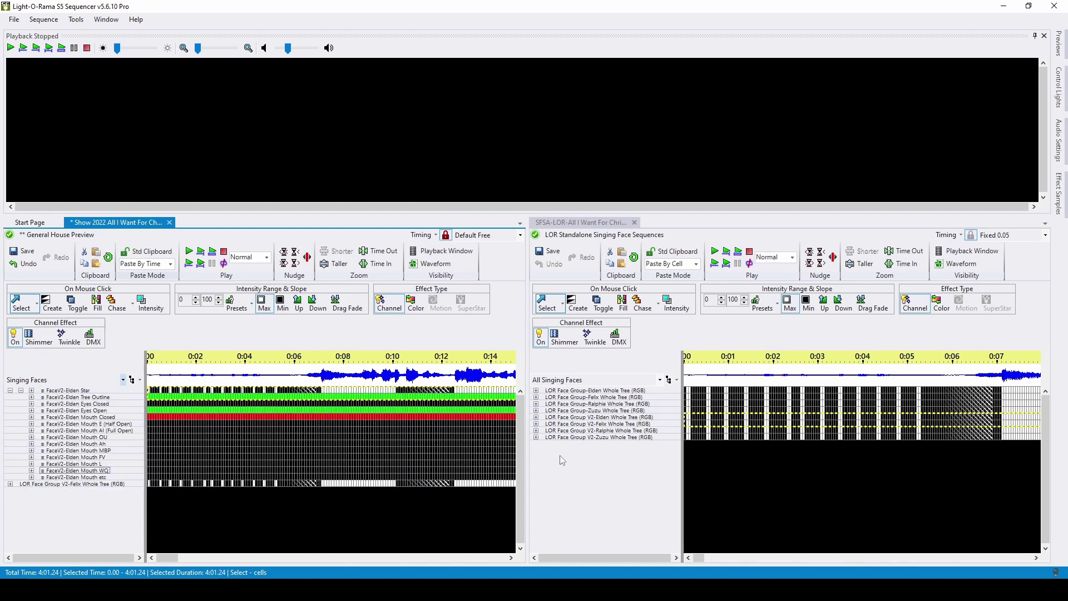
pyautogui.click(590, 437)
pyautogui.click(536, 437)
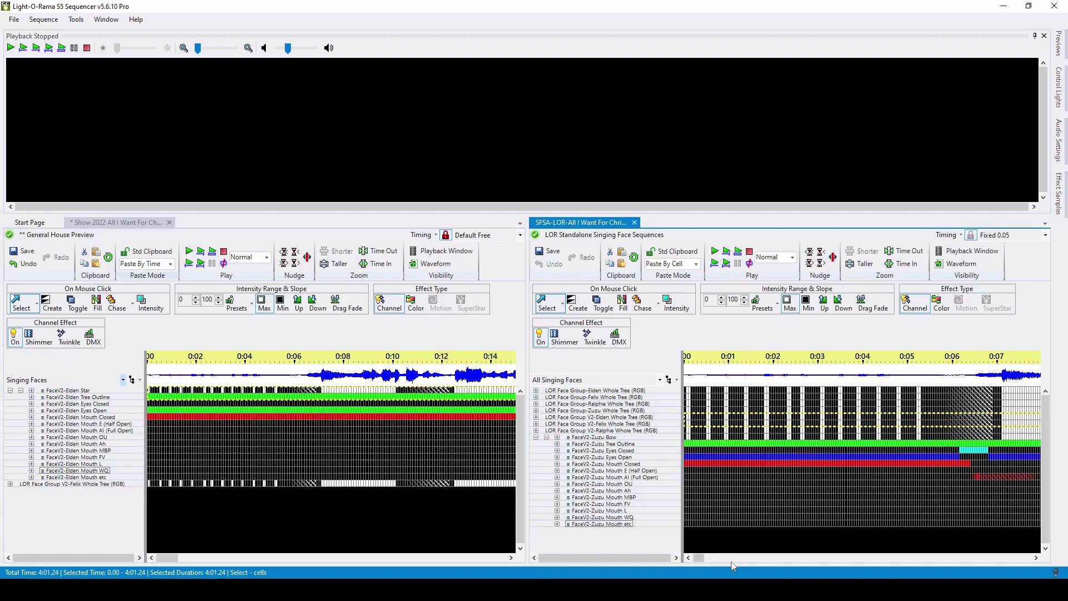
pyautogui.moveTo(700, 560)
pyautogui.mouseDown()
pyautogui.moveTo(739, 558)
pyautogui.moveTo(696, 565)
pyautogui.mouseUp()
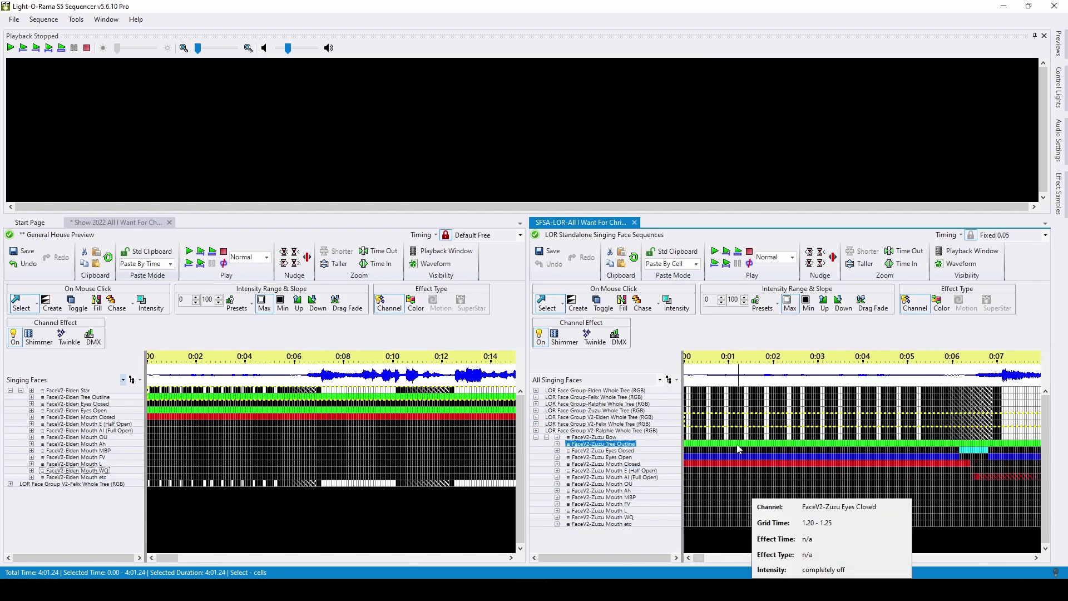
# Copy the Zuzu V2 face channel effects across the whole song and paste them into the Elden channels.
pyautogui.moveTo(737, 437); pyautogui.dragTo(741, 527)
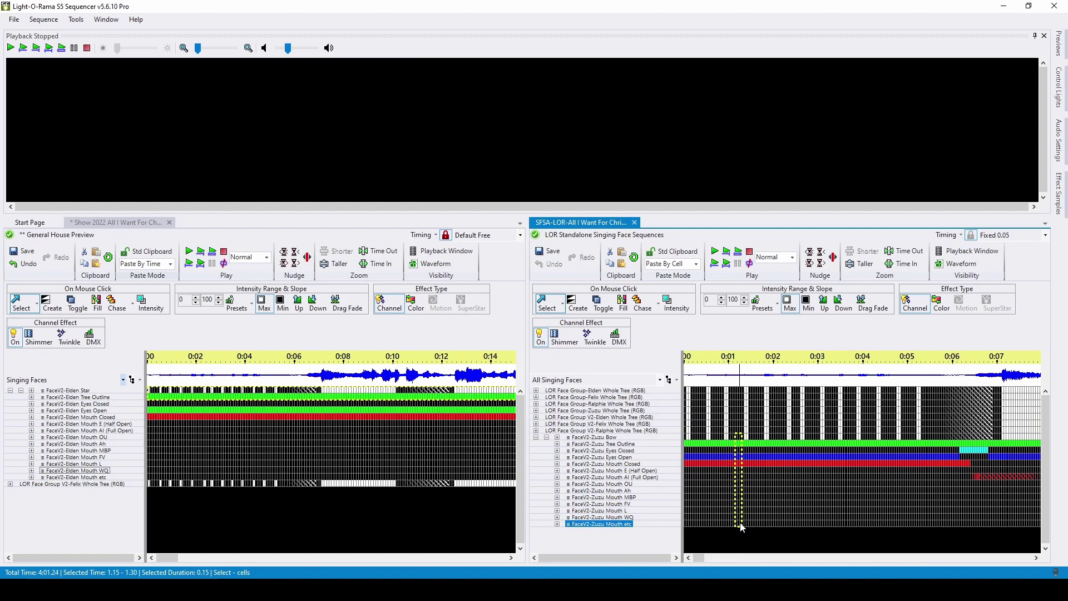
pyautogui.rightClick(742, 528)
pyautogui.click(790, 571)
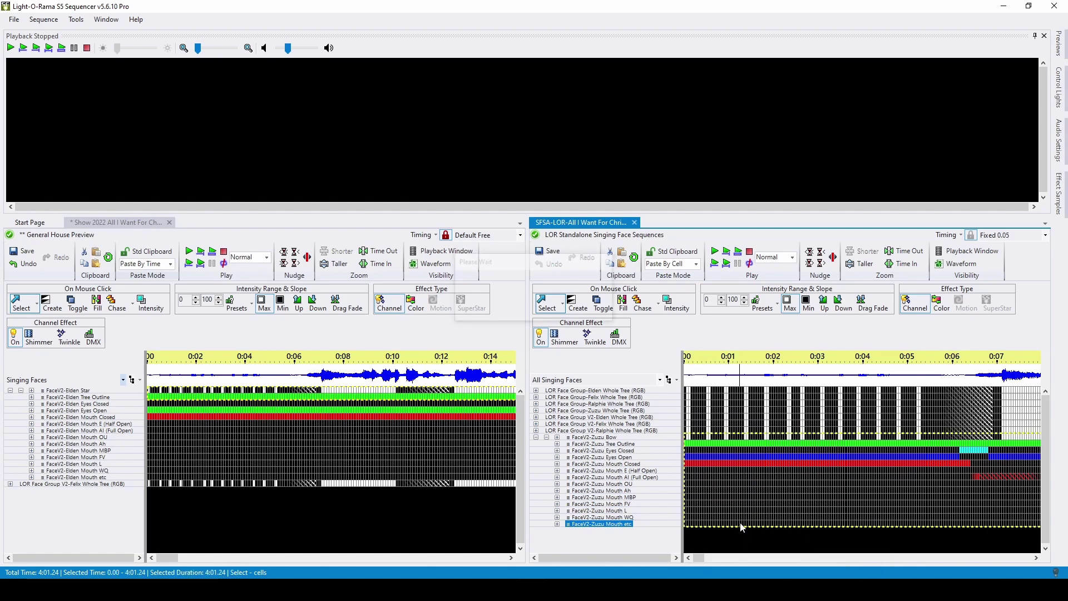
pyautogui.click(203, 396)
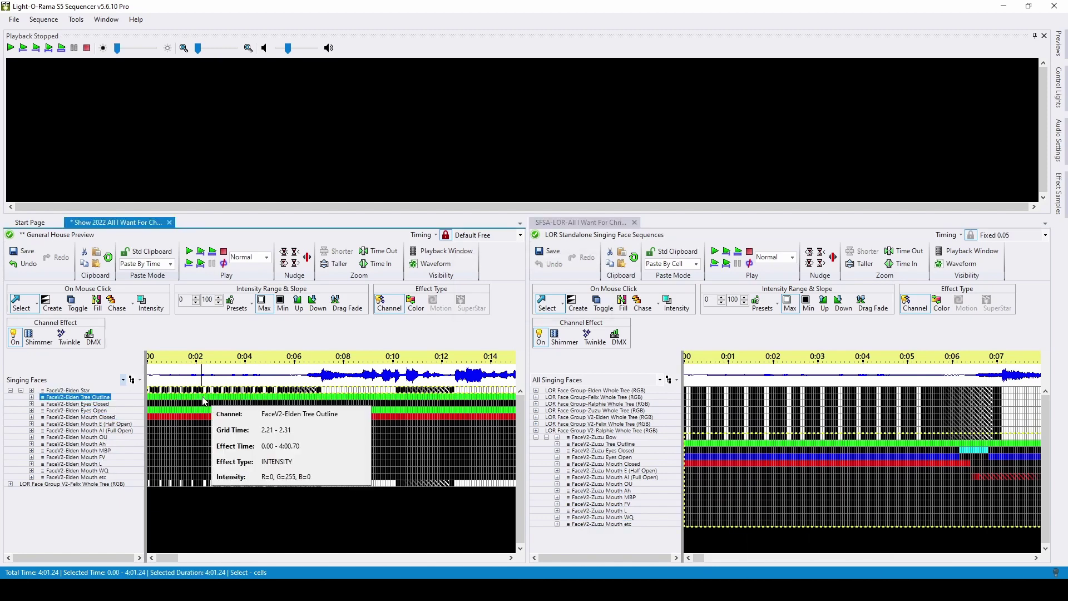
pyautogui.hotkey('ctrl', 'v')
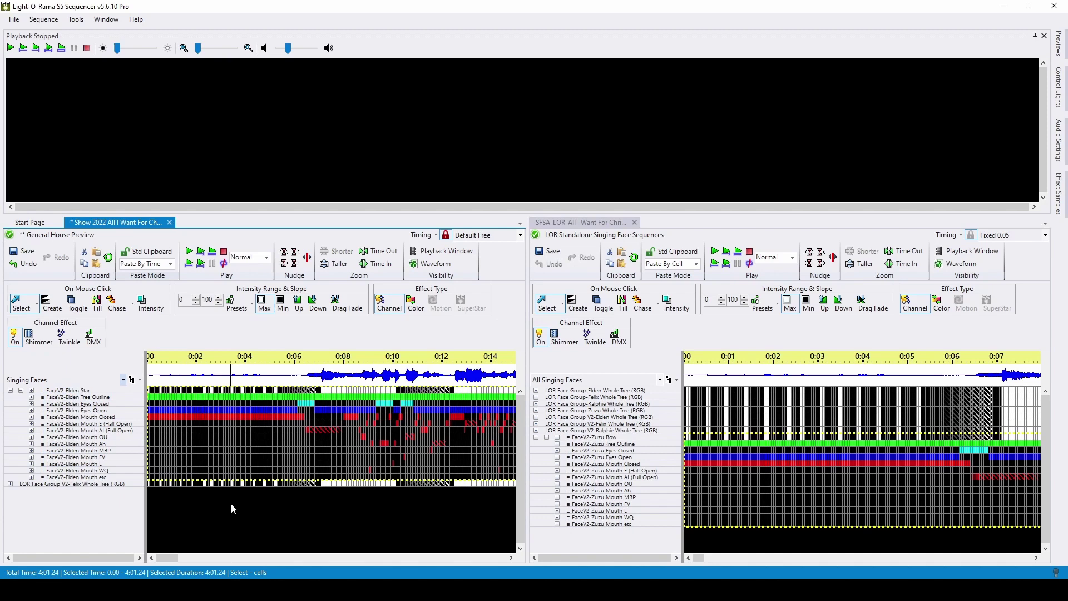
# Collapse and re-expand the Zuzu V2 face group, then return to the show sequence.
pyautogui.click(536, 438)
pyautogui.click(537, 438)
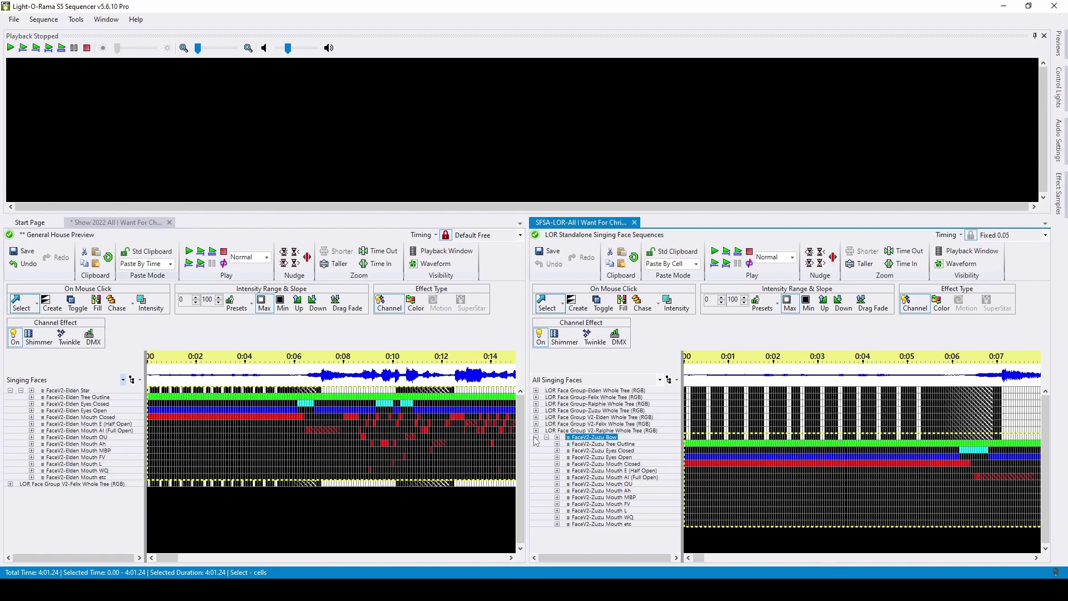
pyautogui.click(537, 438)
pyautogui.click(537, 438)
pyautogui.click(386, 505)
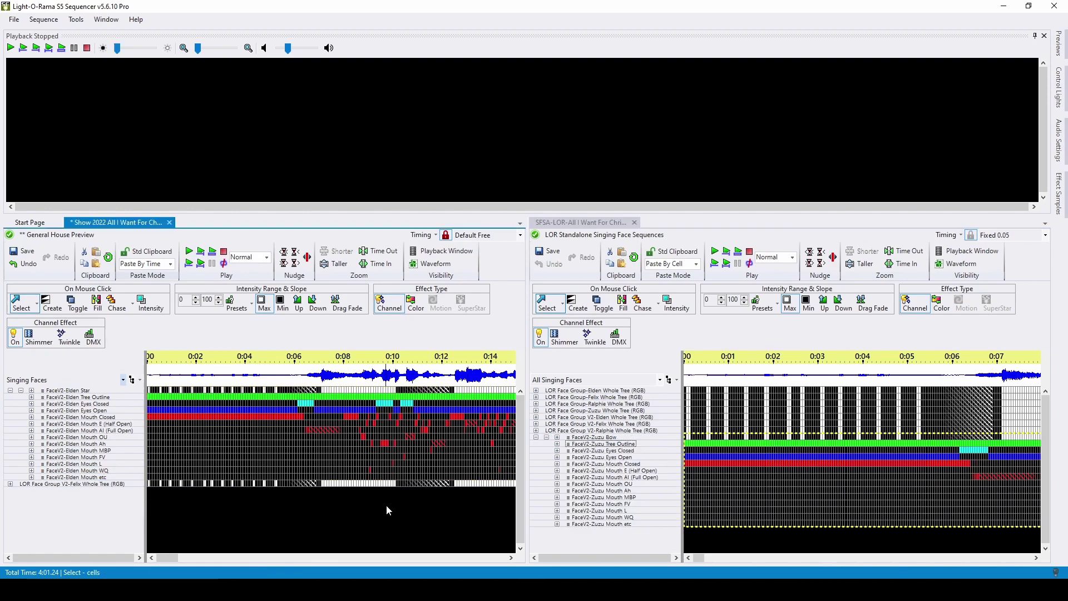
# Change the left pane's Paste Mode dropdown from paste by time to Paste By Cell.
pyautogui.click(141, 384)
pyautogui.moveTo(203, 368)
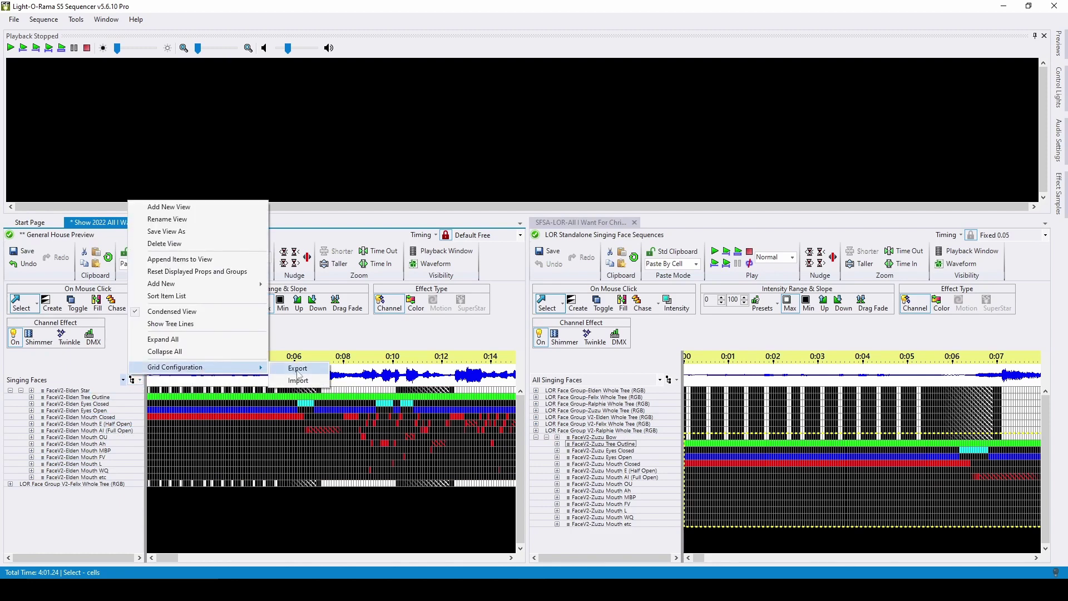
pyautogui.click(323, 344)
pyautogui.click(170, 263)
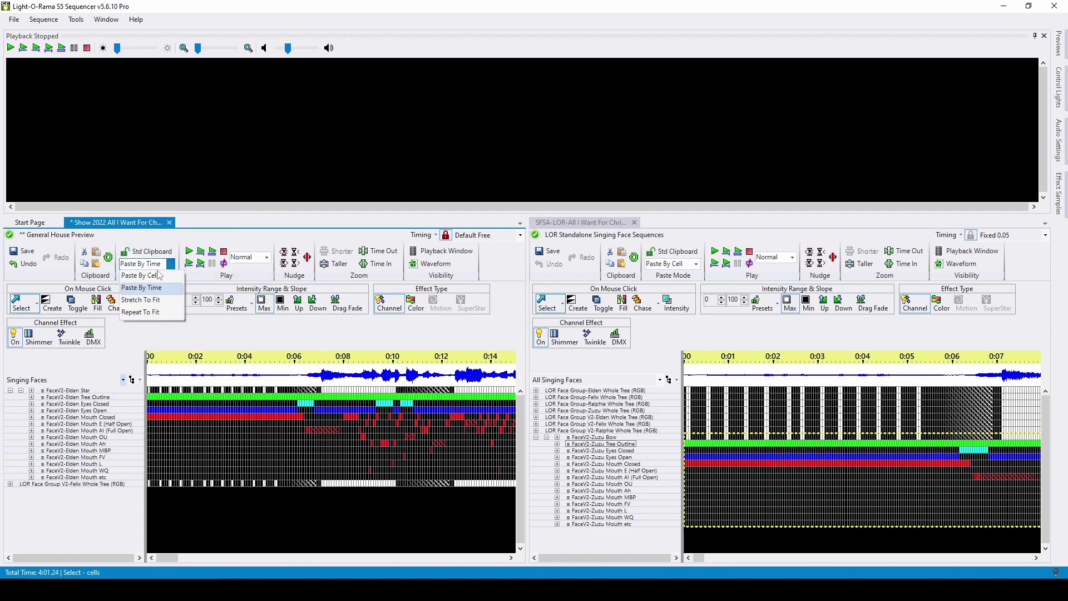
pyautogui.click(140, 275)
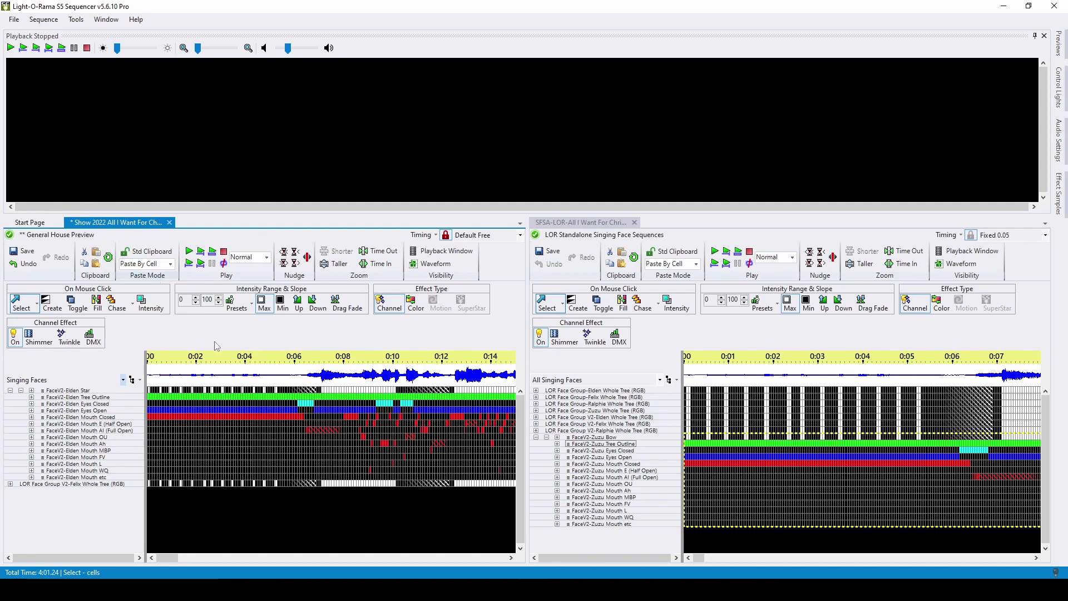